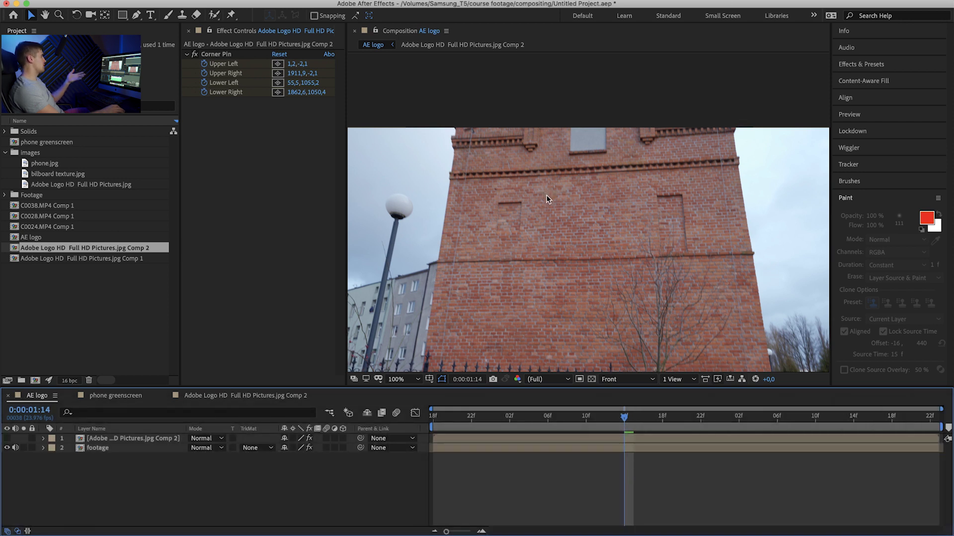
Turn on the Adobe logo layer's visibility and preview the composite from 0:00:00:22
click(7, 439)
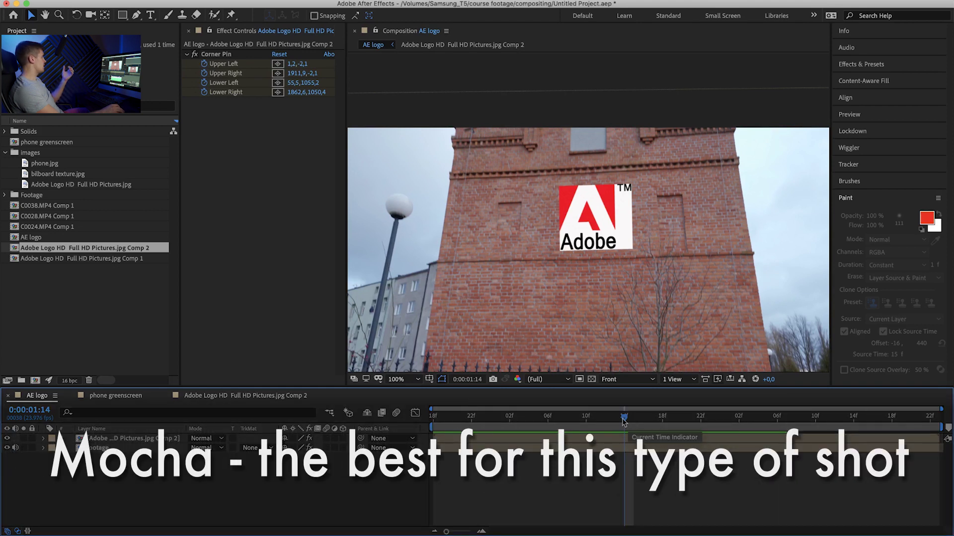
drag(623, 422, 471, 417)
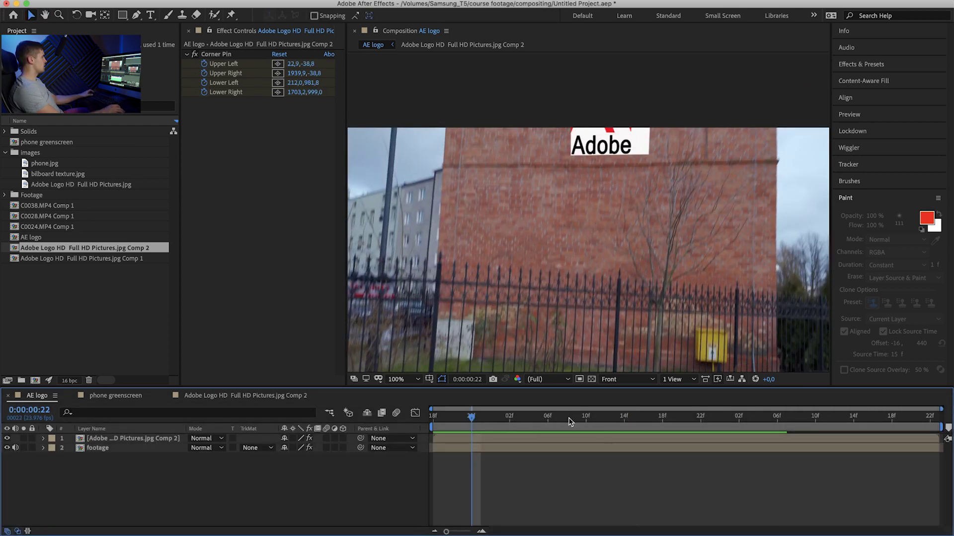
key(space)
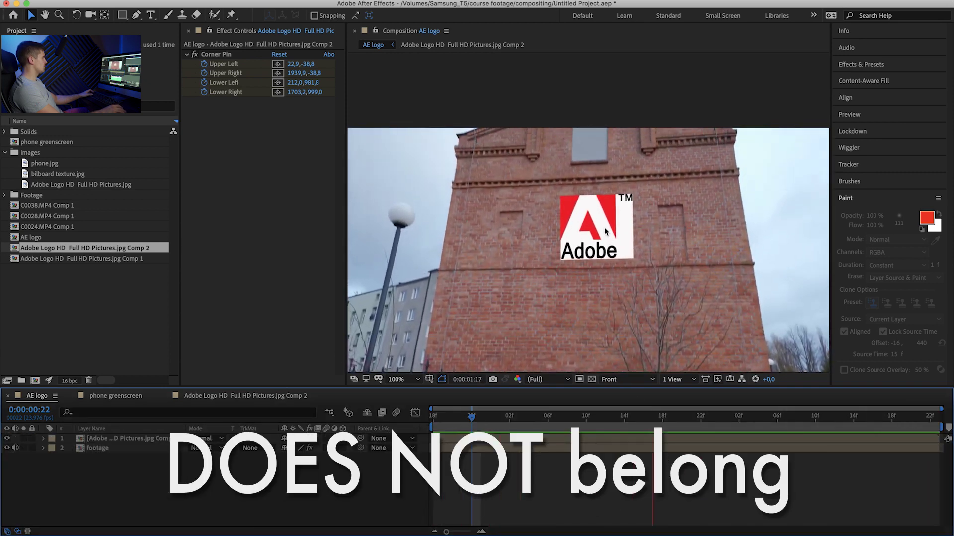
key(space)
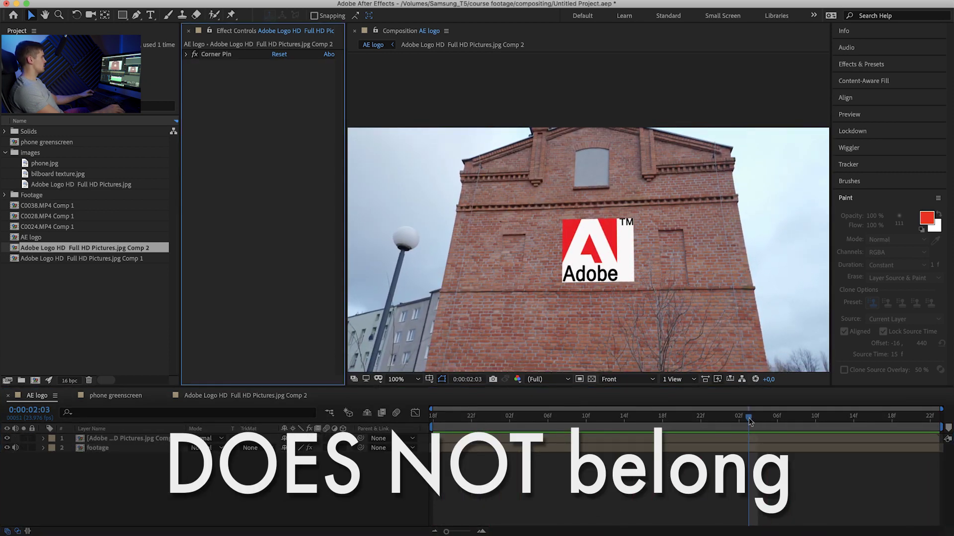
Apply Gaussian Blur to the Adobe logo layer and set its Blurriness to 2,5
key(period)
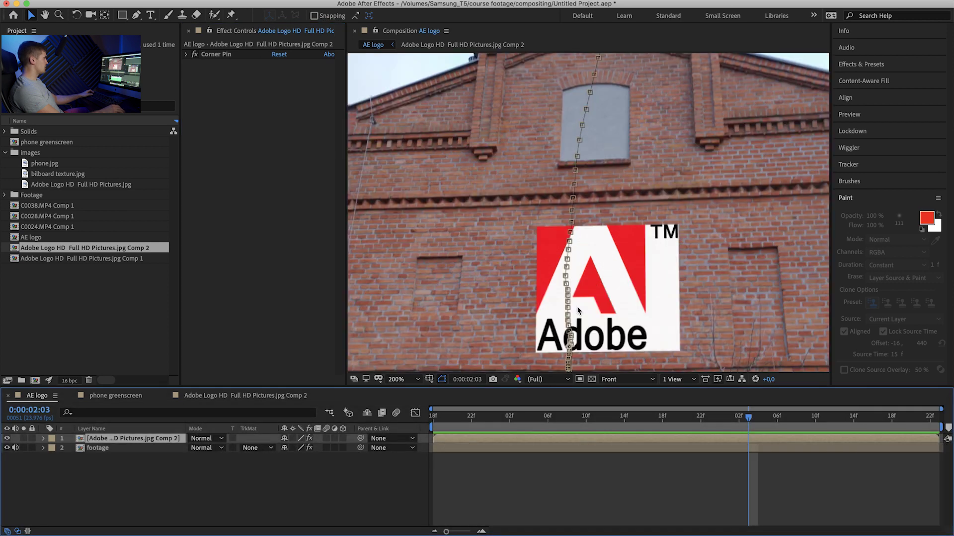
key(period)
key(comma)
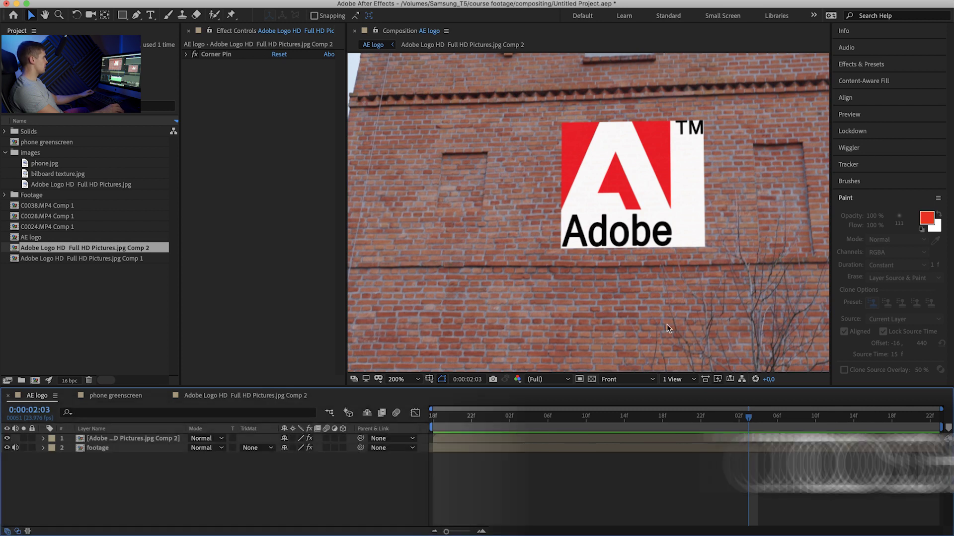
click(744, 439)
key(ctrl+space)
text(a)
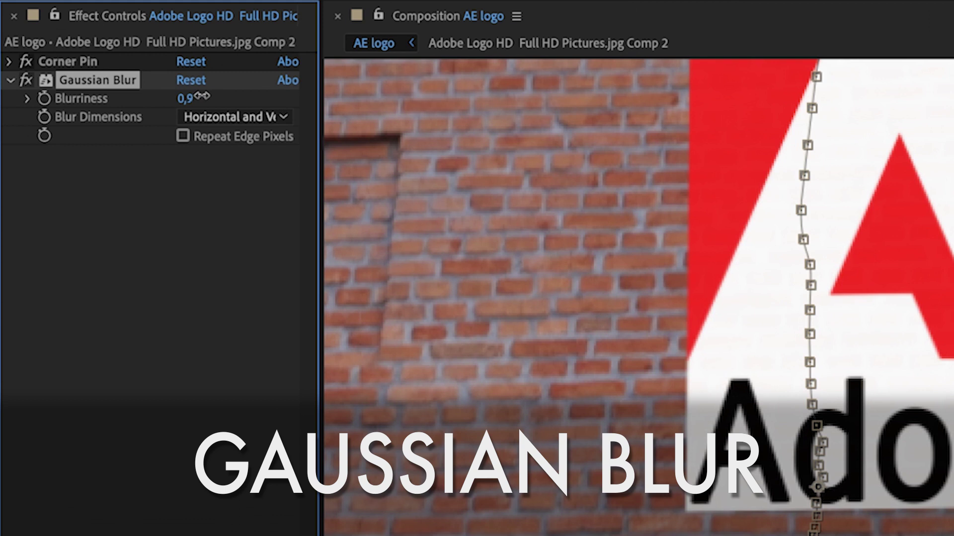
drag(202, 95, 213, 94)
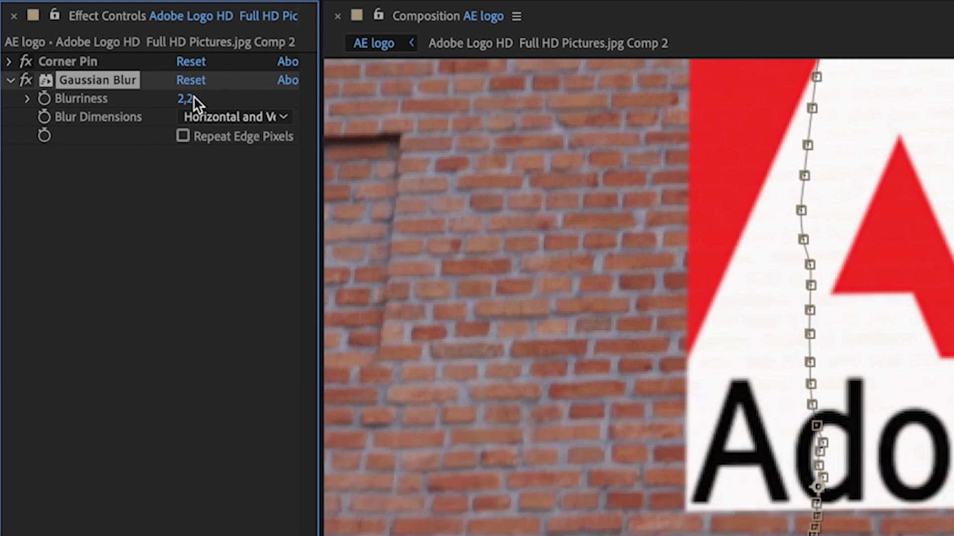
drag(189, 97, 195, 106)
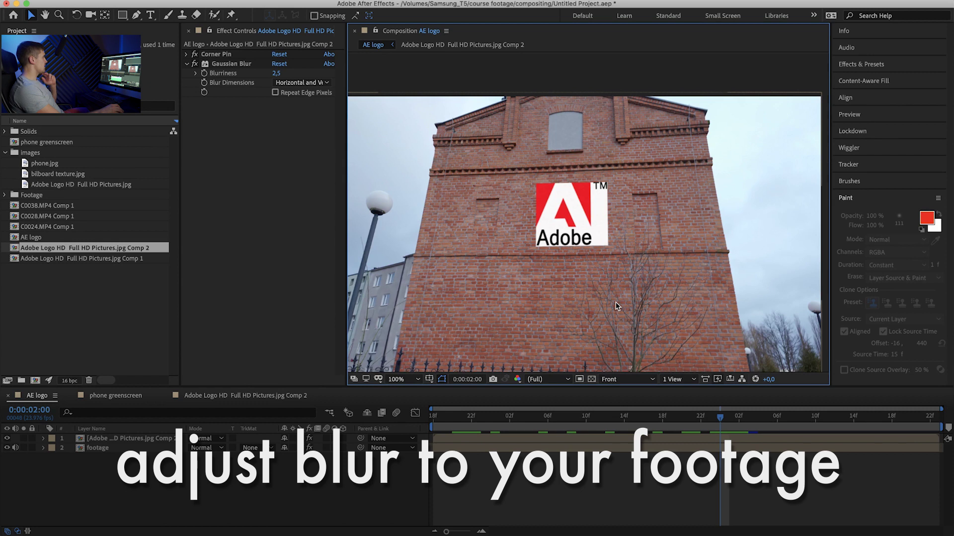
click(543, 475)
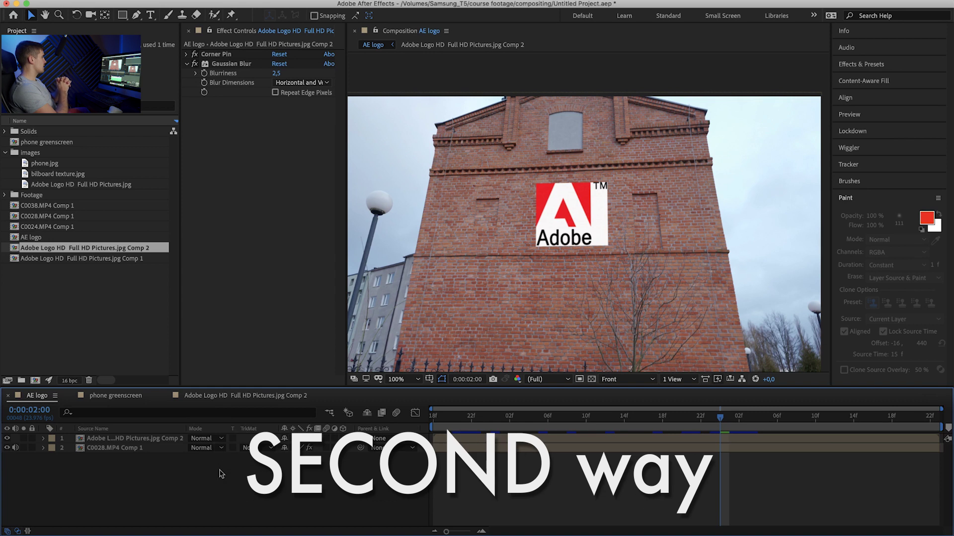
Add an adjustment layer above the logo and apply the Tint effect to it for a black-and-white view
right_click(220, 471)
mouse_move(308, 481)
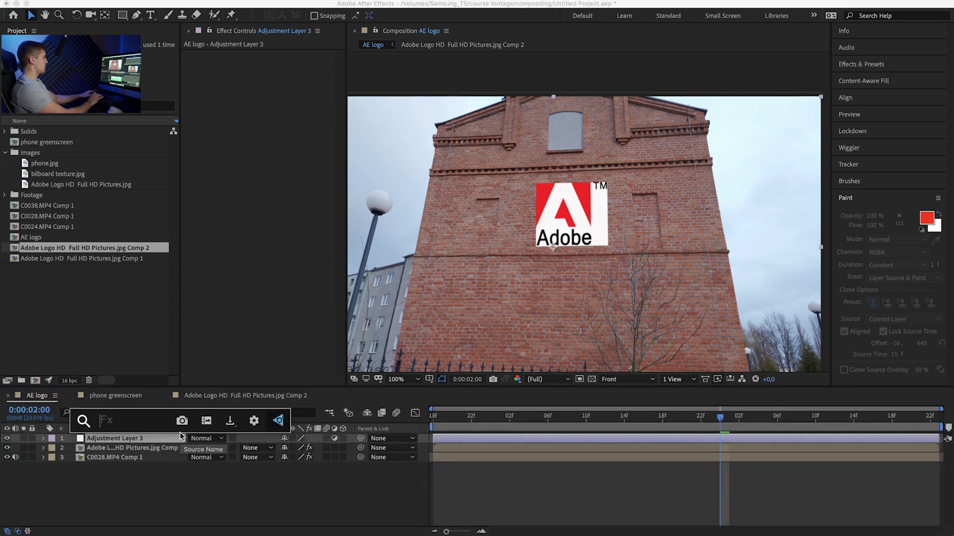
text(tint)
key(Return)
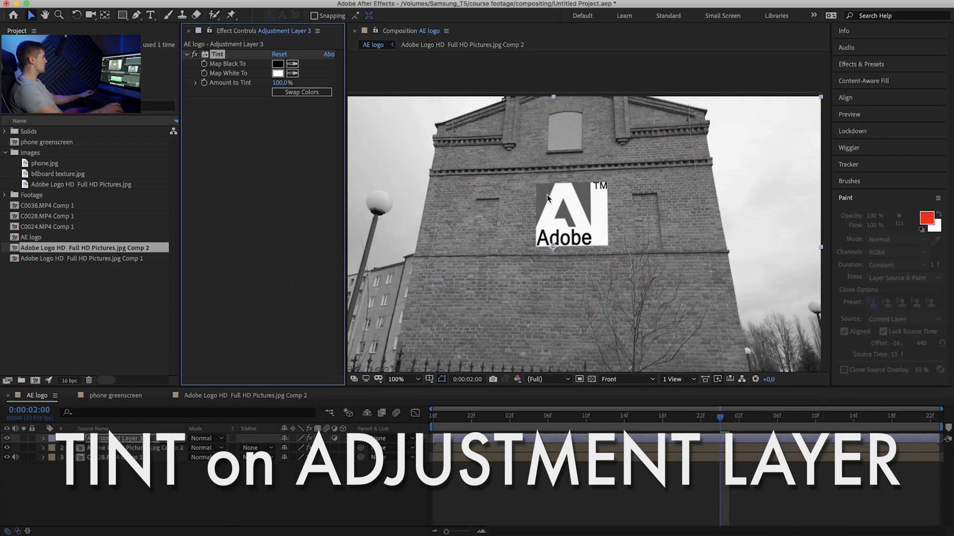
Apply Levels to the Adobe logo layer, lower Output White to 25700,4, and show the pixel colour readout
click(507, 447)
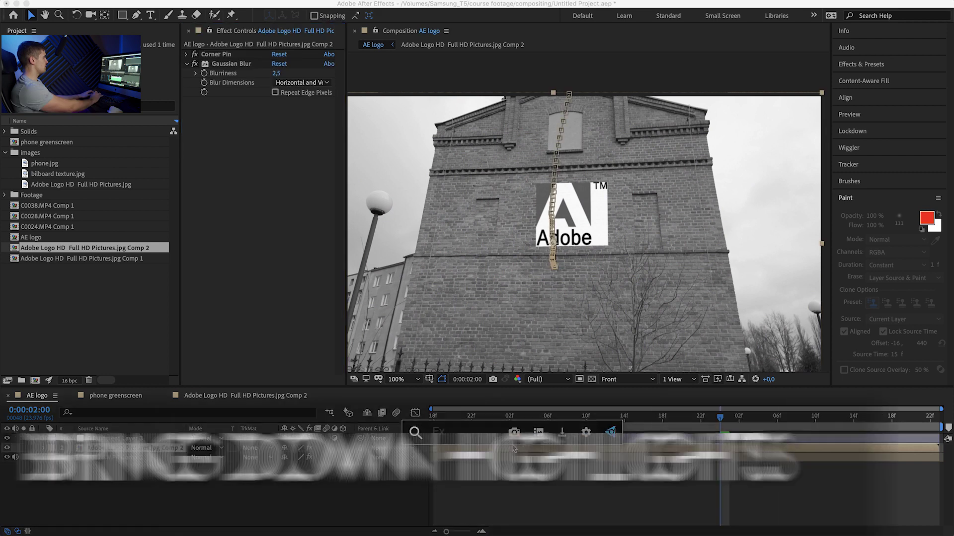
key(ctrl+space)
text(le)
drag(355, 181, 325, 185)
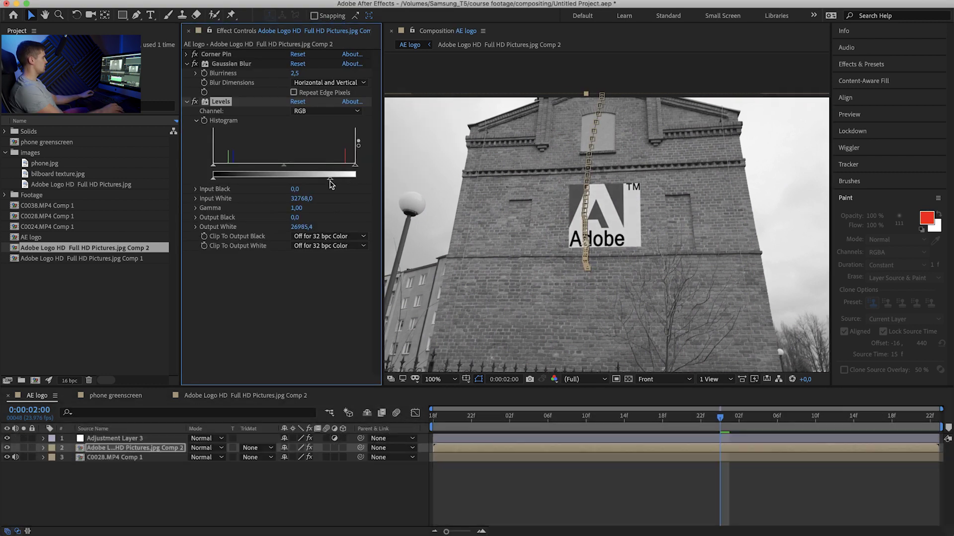
key(super+2)
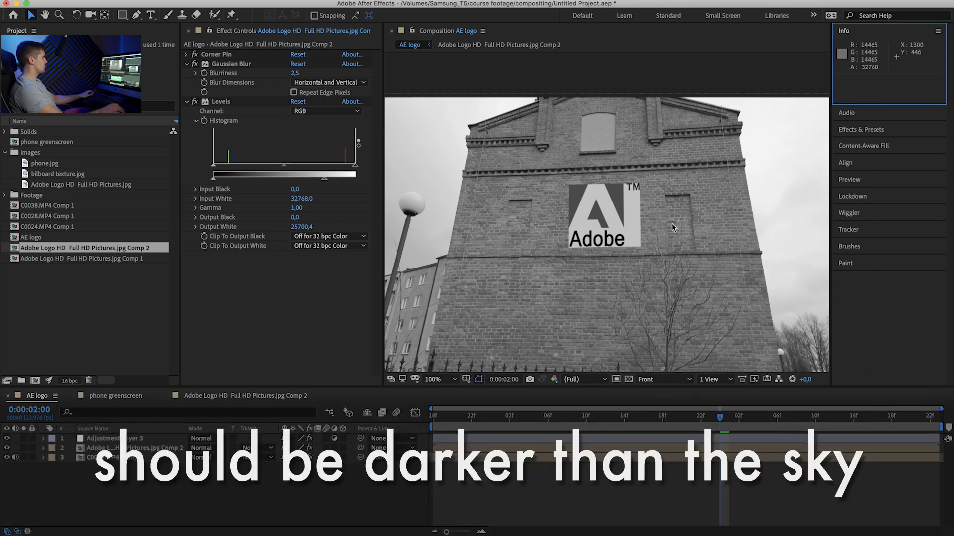
click(336, 480)
Hide the adjustment layer and collapse the logo layer's Gaussian Blur and Levels settings
click(7, 439)
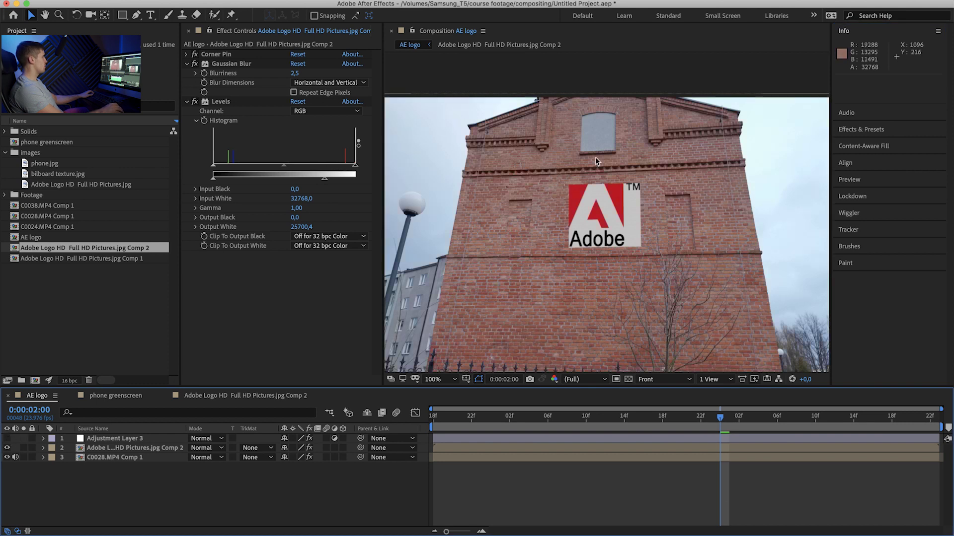
click(234, 65)
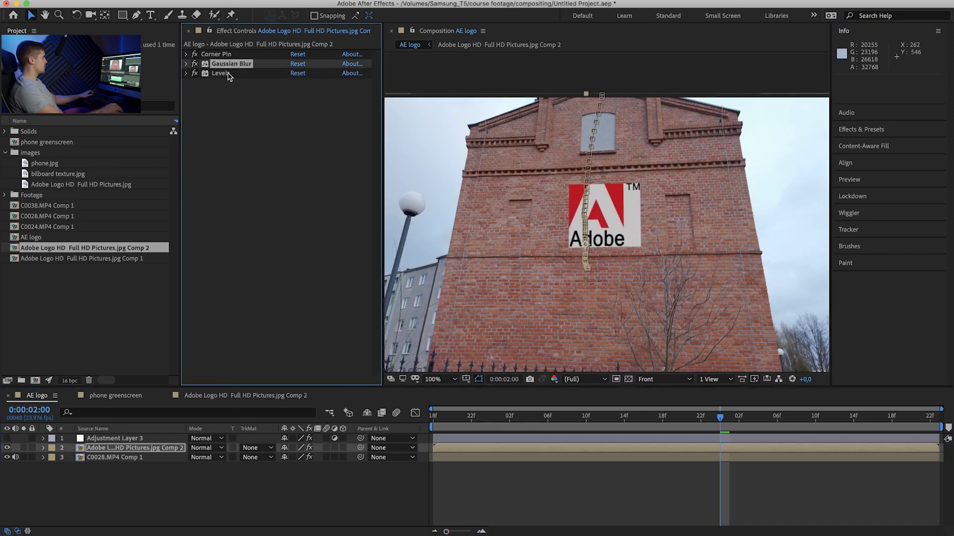
click(236, 91)
click(587, 485)
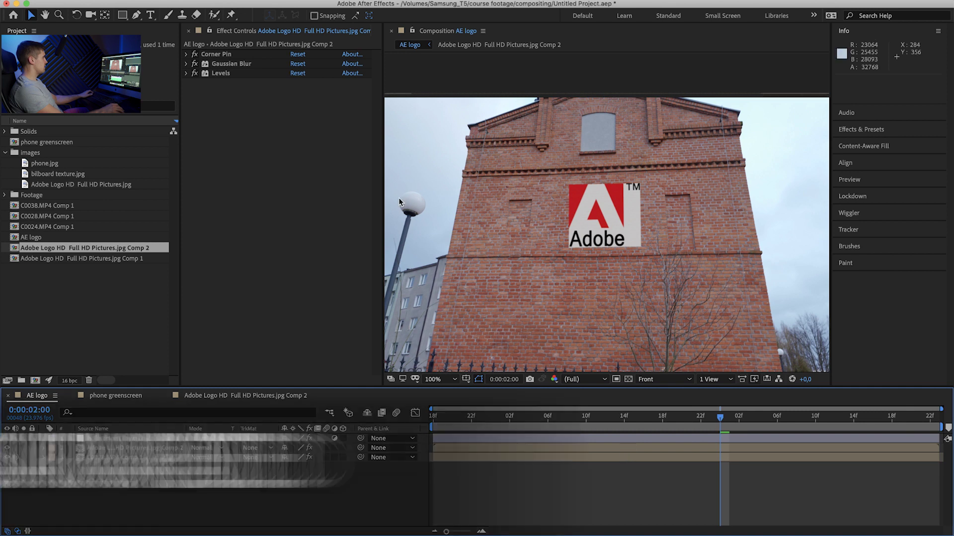
Apply Tint to the Adobe logo layer and set Amount to Tint to 25%
click(688, 451)
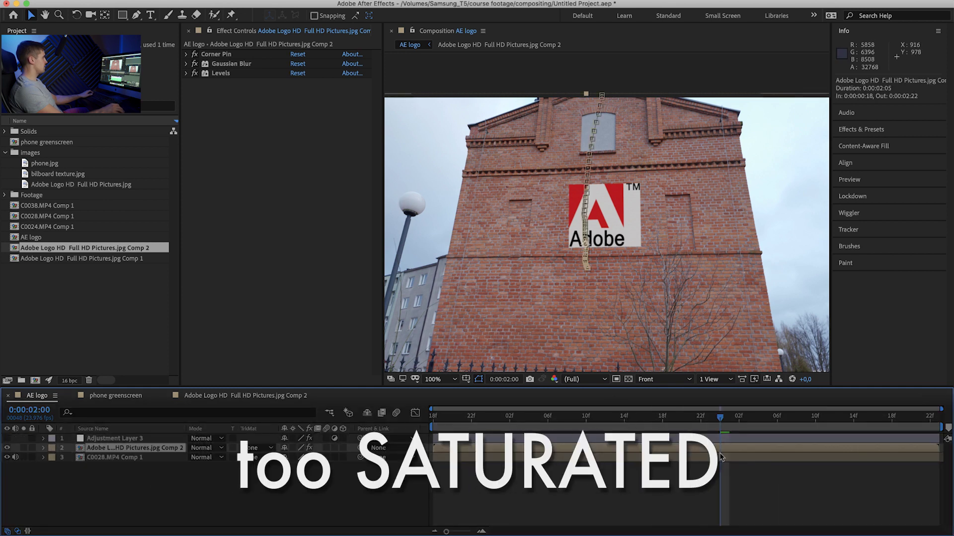
text(tint)
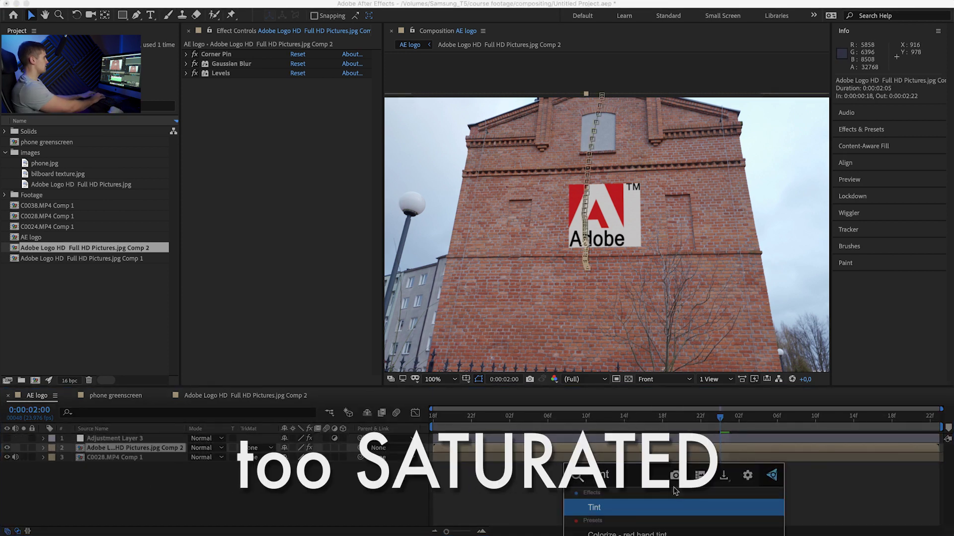
key(Return)
drag(300, 111, 271, 120)
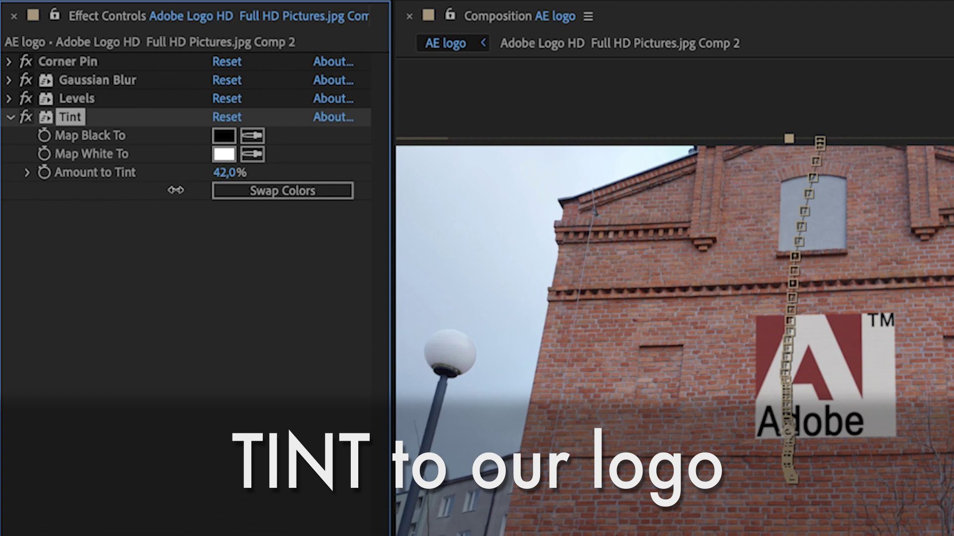
drag(176, 190, 157, 192)
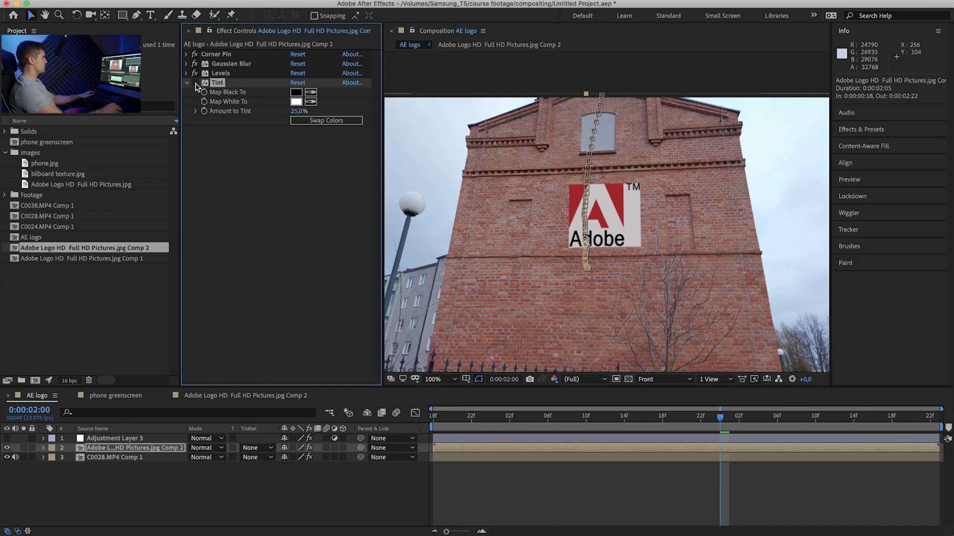
click(638, 489)
click(712, 450)
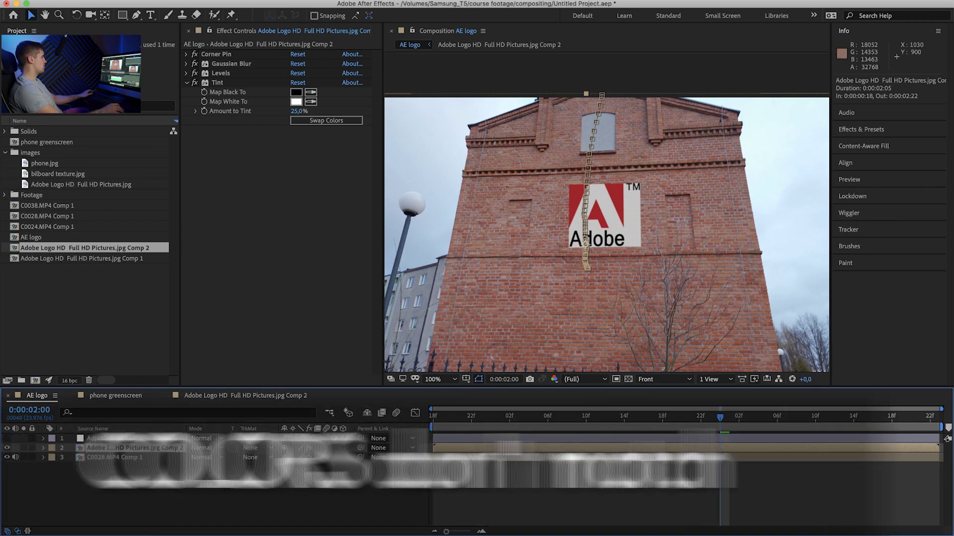
click(665, 486)
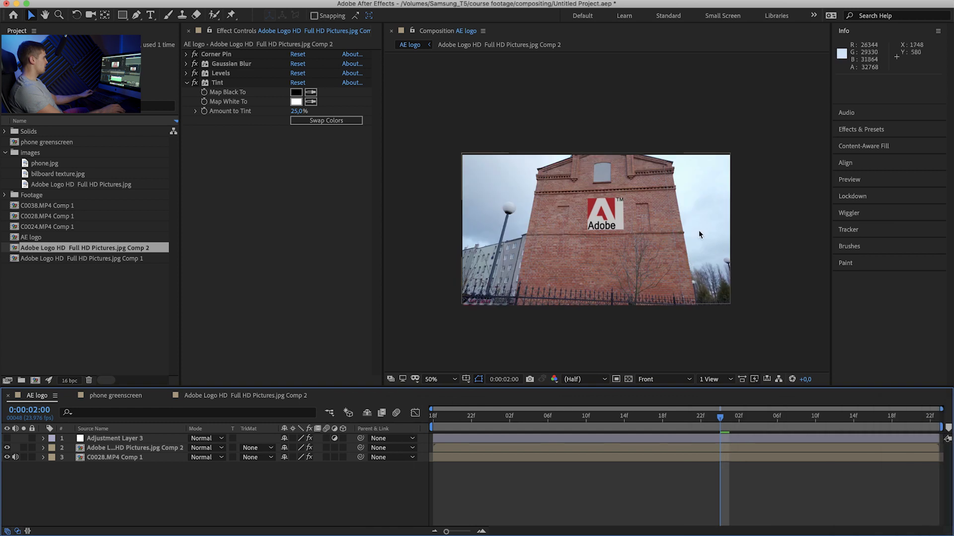
Make the adjustment layer visible again and delete its Tint effect
click(439, 378)
click(438, 391)
click(130, 440)
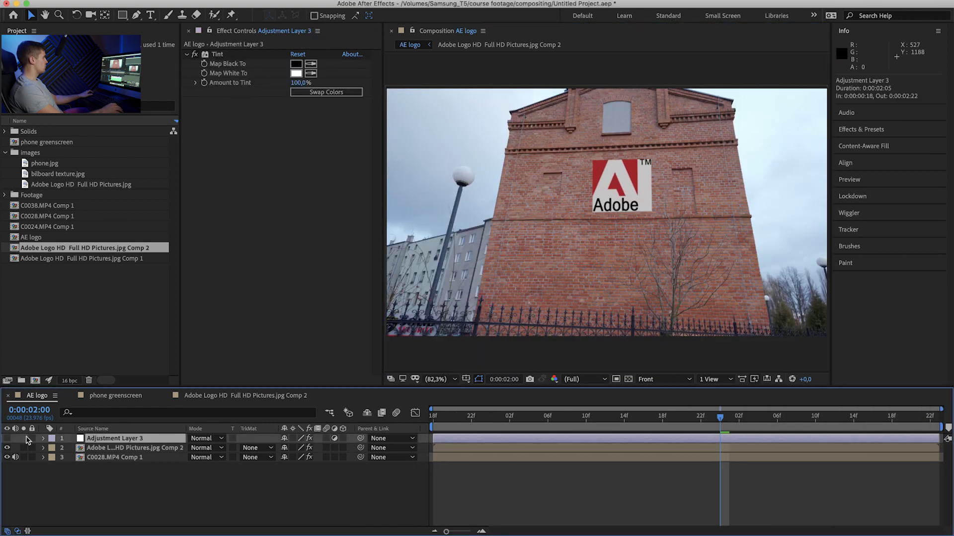
click(7, 439)
click(226, 55)
key(Delete)
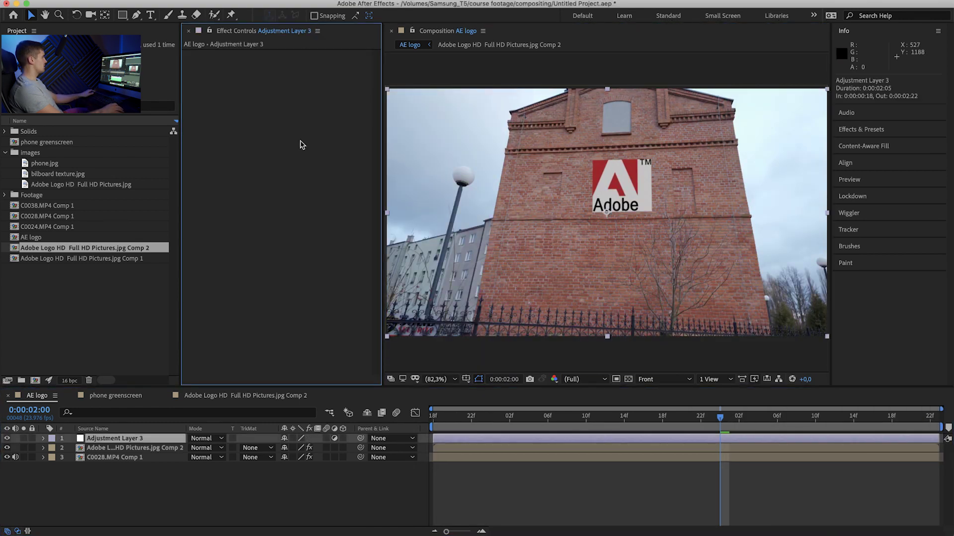
Apply Gaussian Blur to the adjustment layer with Blurriness 52,8 and Repeat Edge Pixels enabled
key(ctrl+space)
text(gaus)
key(Return)
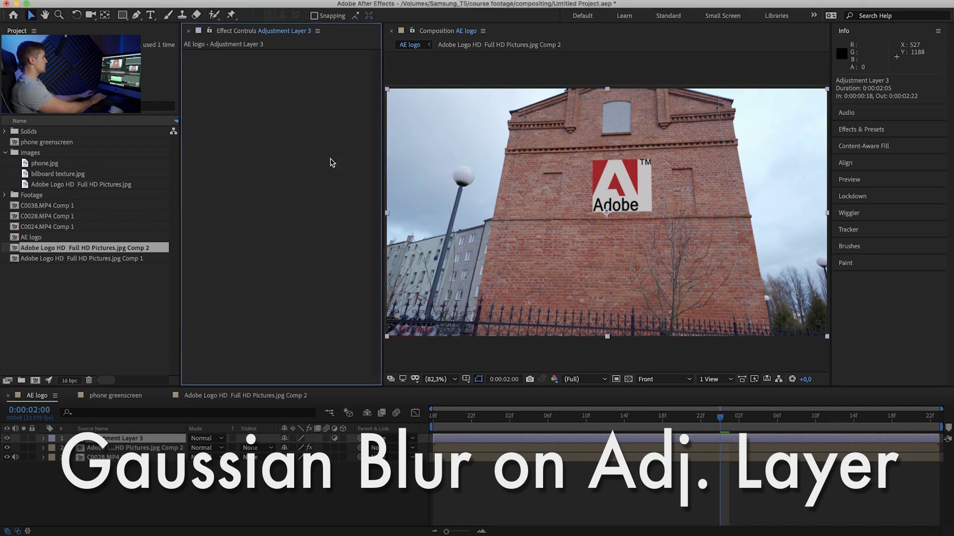
drag(294, 64, 593, 73)
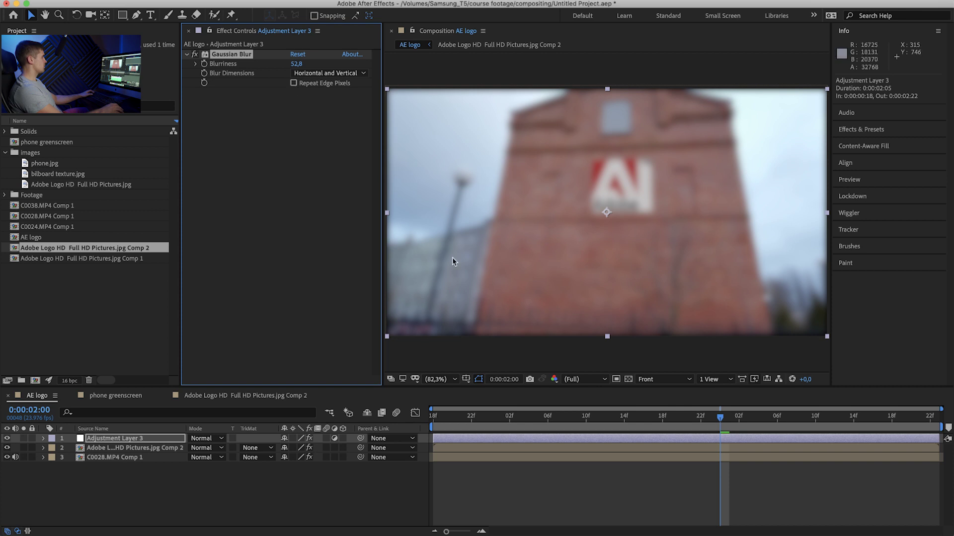
click(294, 83)
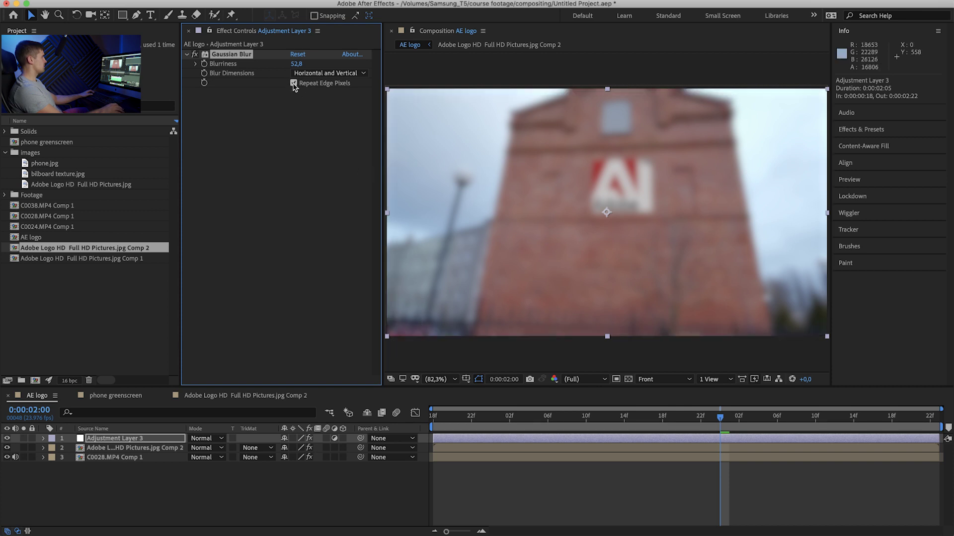
Add the Tritone effect to the Adobe logo layer
click(497, 448)
click(186, 83)
key(ctrl+space)
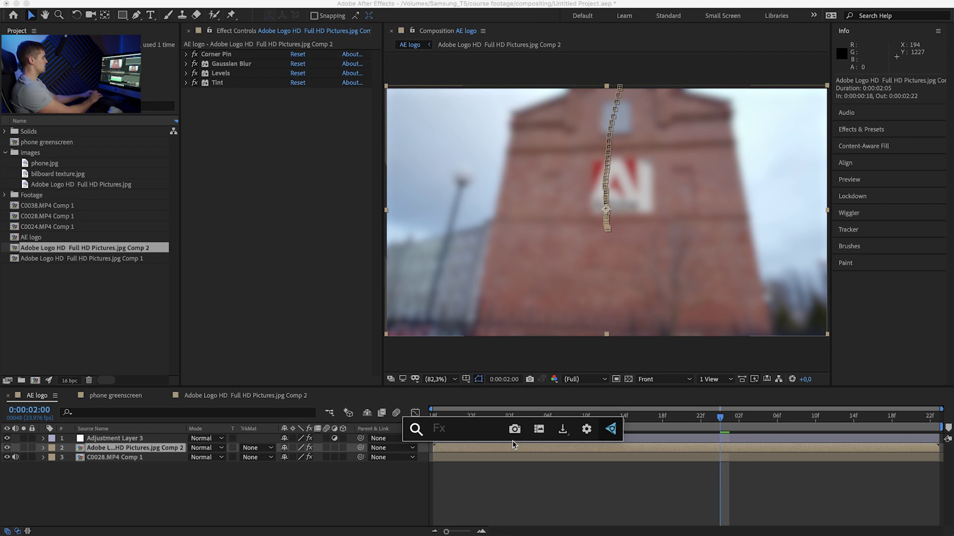
text(trii)
key(BackSpace)
text(t)
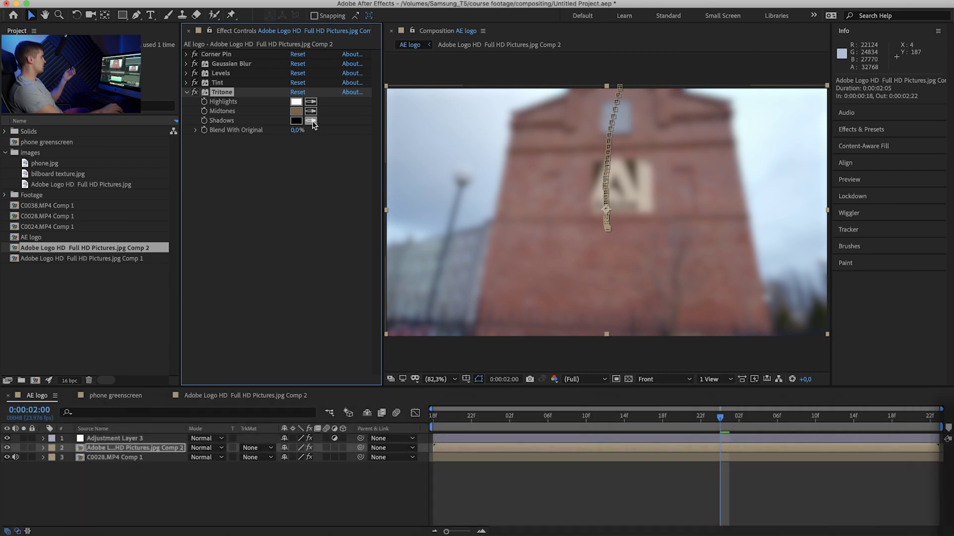
Sample Tritone's Shadows colour from the blurred dark trees and its Highlights colour from the bright sky
click(312, 122)
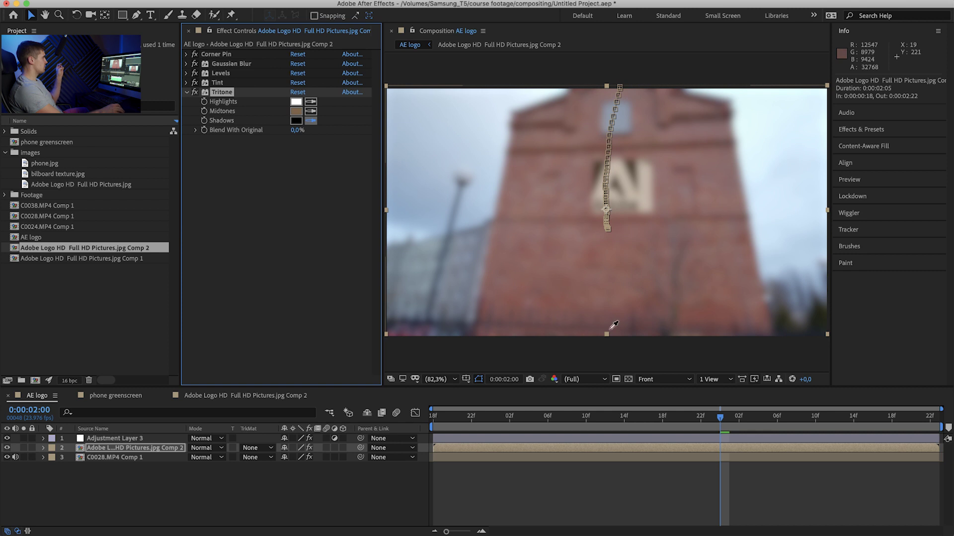
click(783, 328)
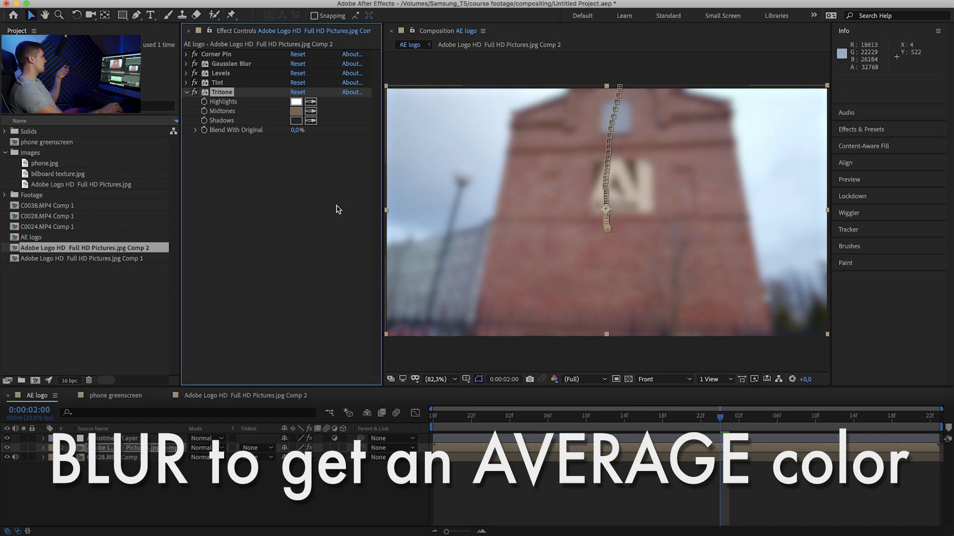
click(310, 101)
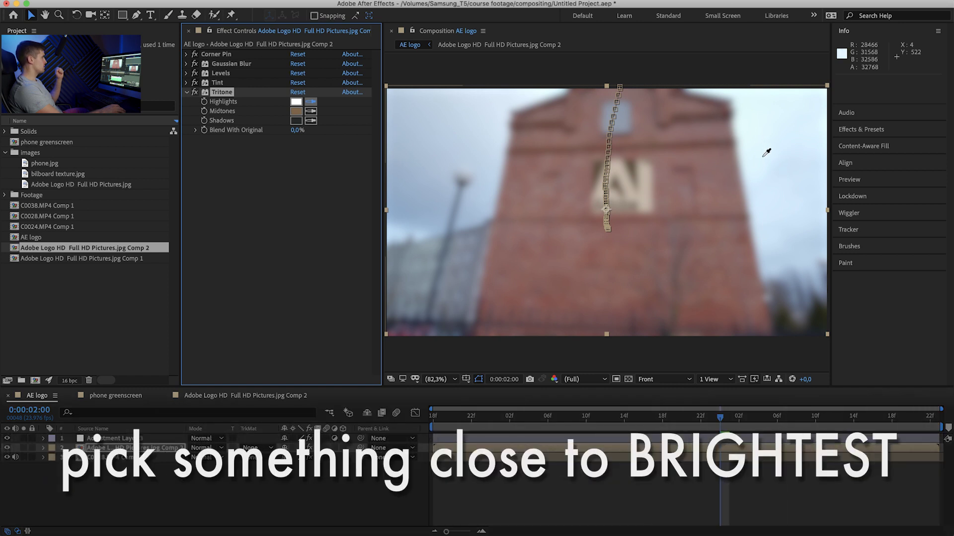
click(763, 155)
Sample Tritone's Midtones colour from the grey window above the logo and hide the blurred adjustment layer
click(310, 111)
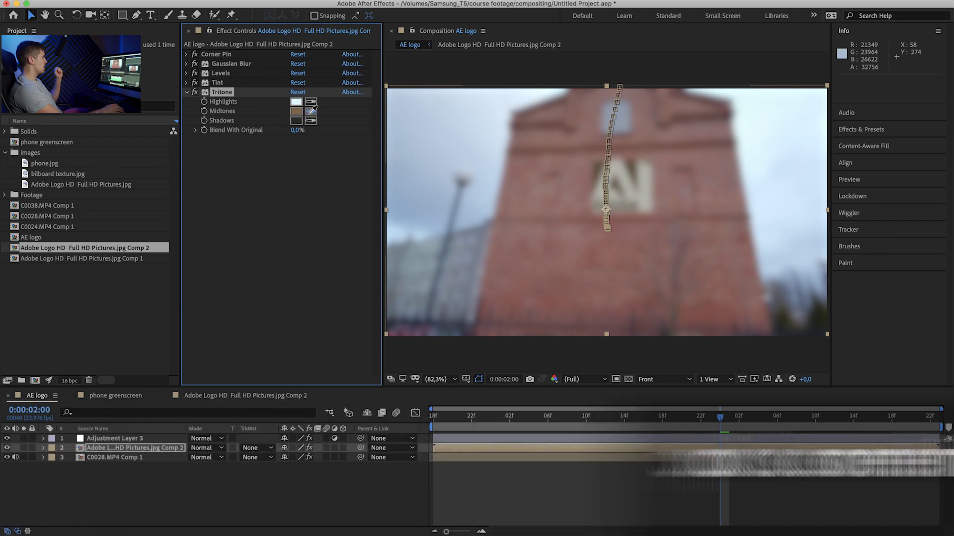
click(623, 123)
click(7, 438)
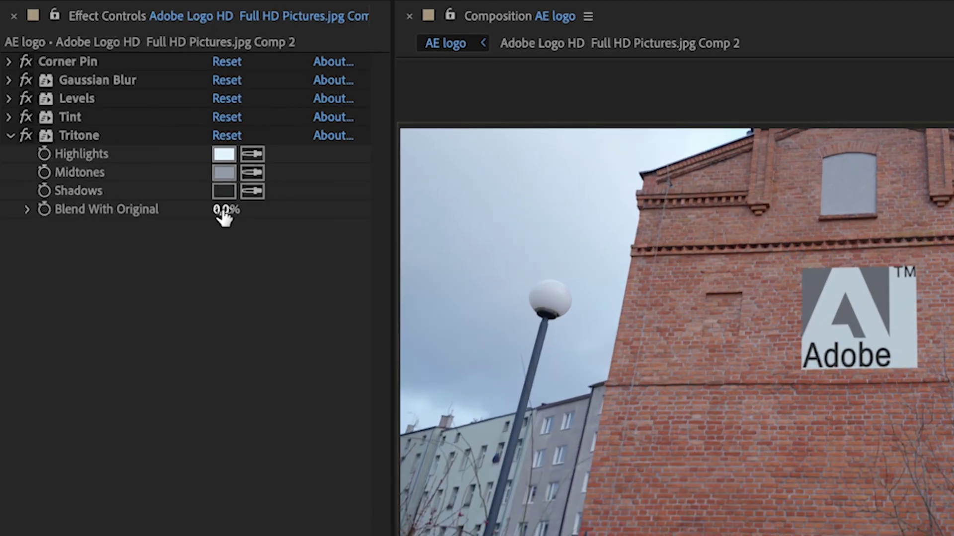
Set Tritone's Blend With Original to 49,0% on the Adobe logo layer
click(224, 212)
drag(224, 211, 330, 209)
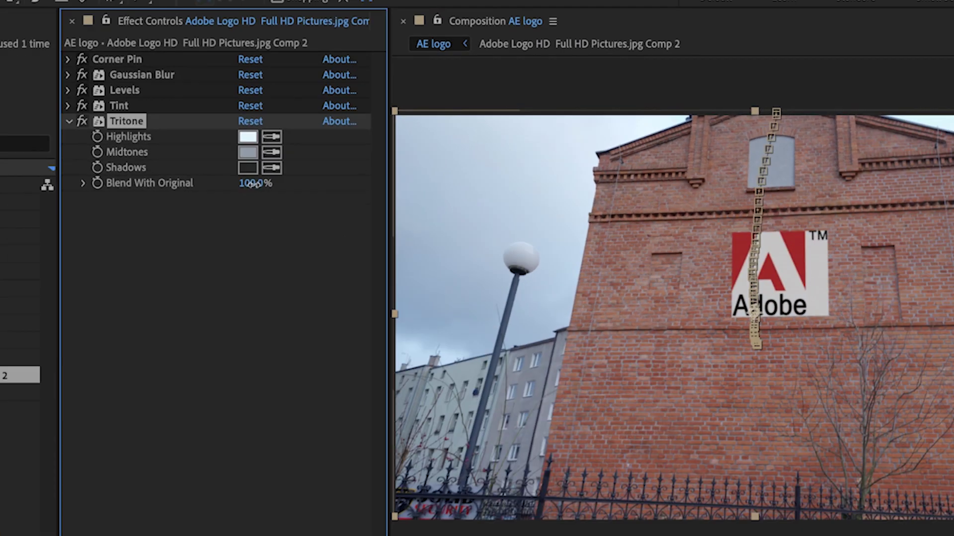
drag(231, 210, 225, 210)
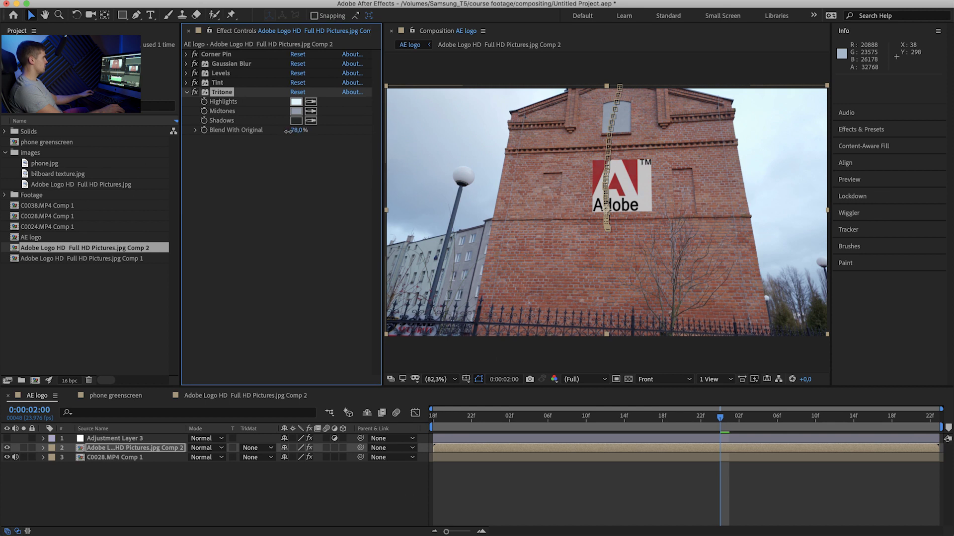
drag(288, 131, 274, 132)
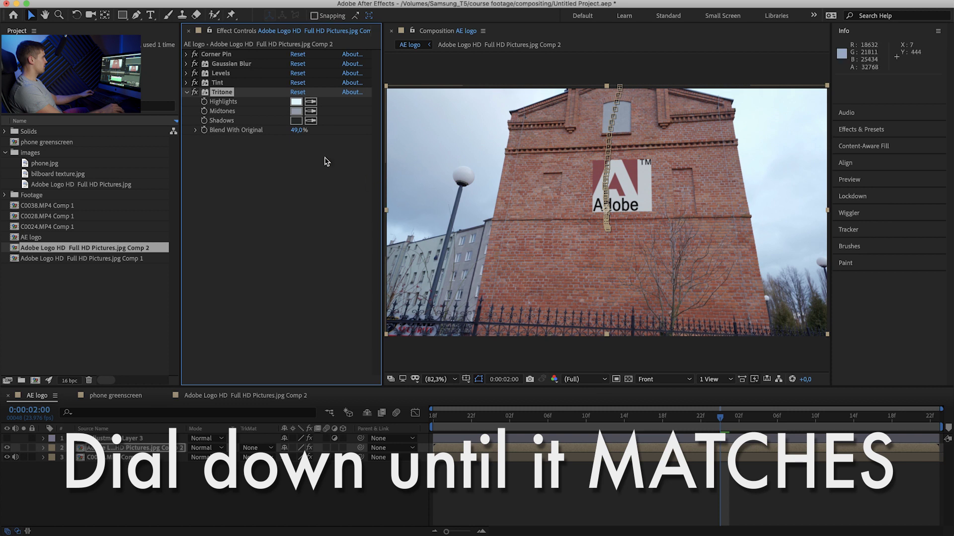
click(583, 486)
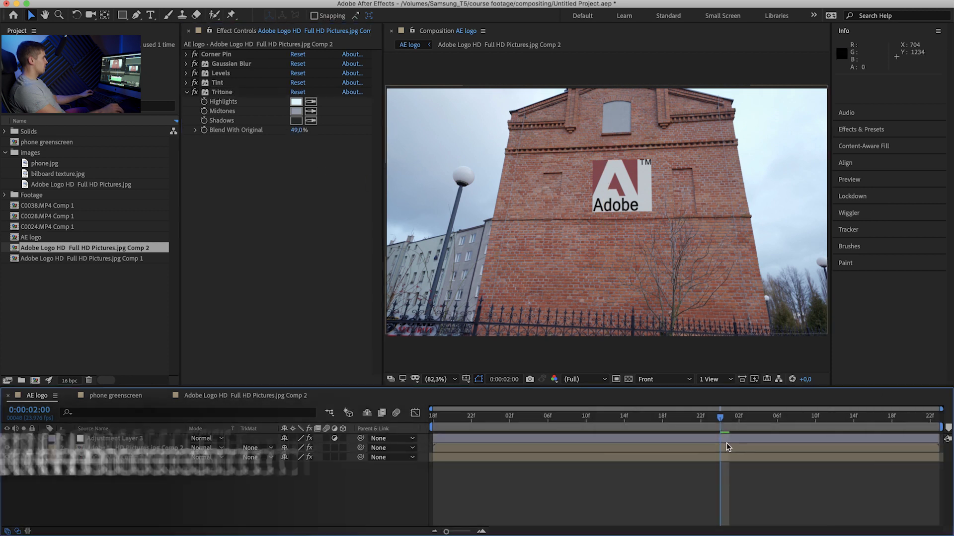
Apply the Add Grain effect to the Adobe logo layer and set its Viewing Mode to Final Output
click(728, 450)
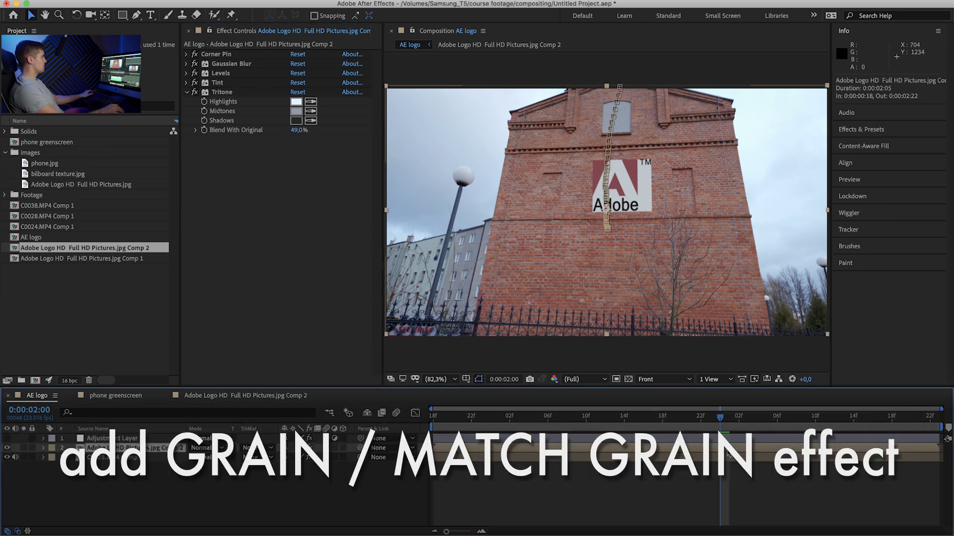
key(ctrl+space)
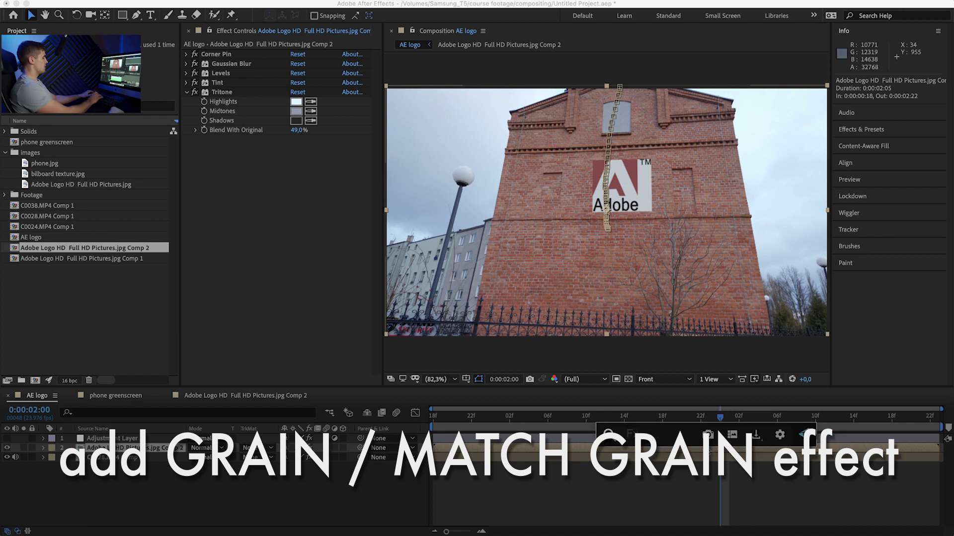
text(add)
key(Return)
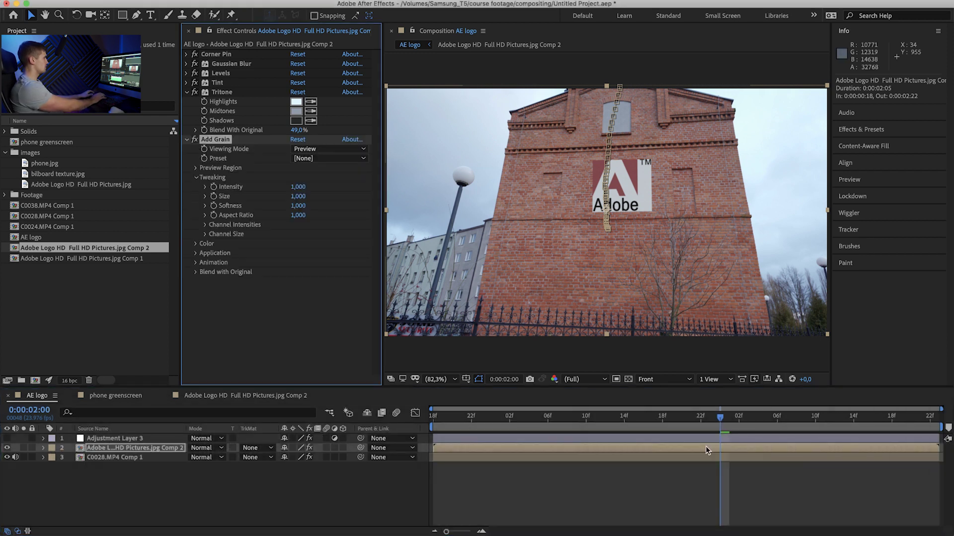
scroll(628, 202, up, 4)
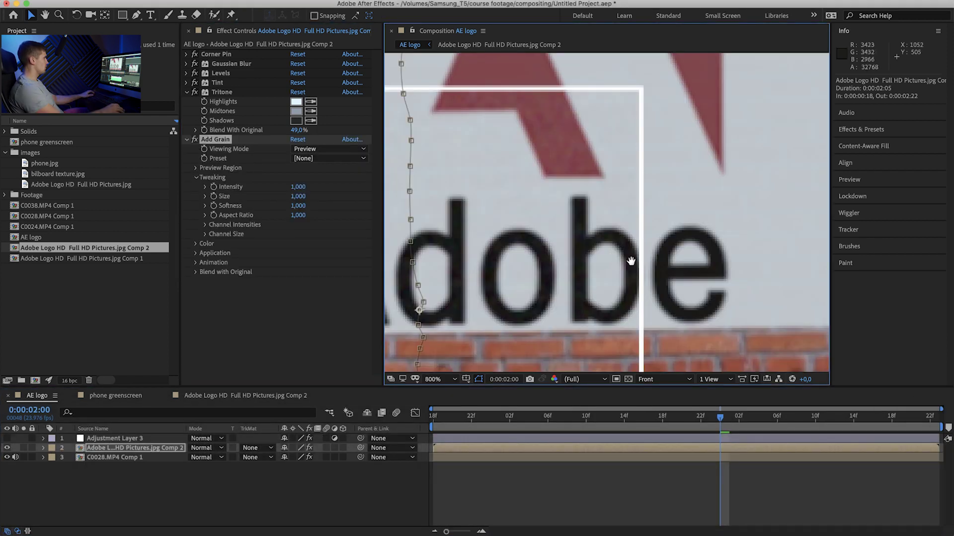
scroll(630, 260, left, 5)
click(341, 149)
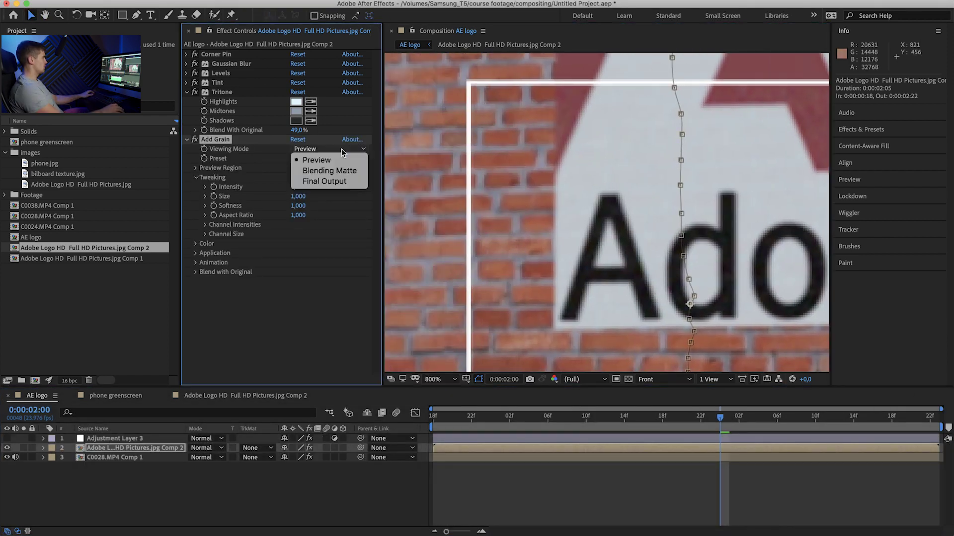
click(324, 181)
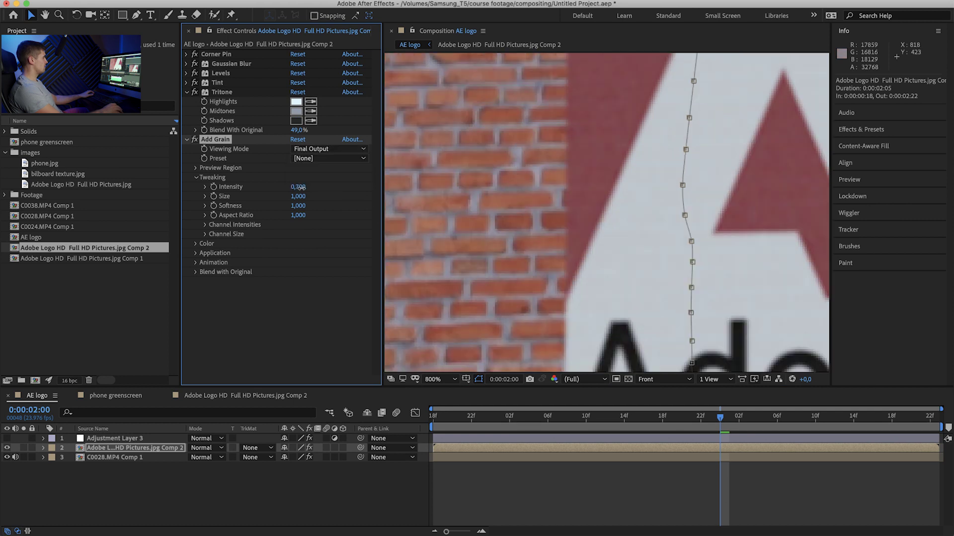
Set Add Grain's Intensity to 0,500 and Size to 0,900 to match the brick footage
drag(616, 230, 561, 218)
scroll(561, 217, down, 1)
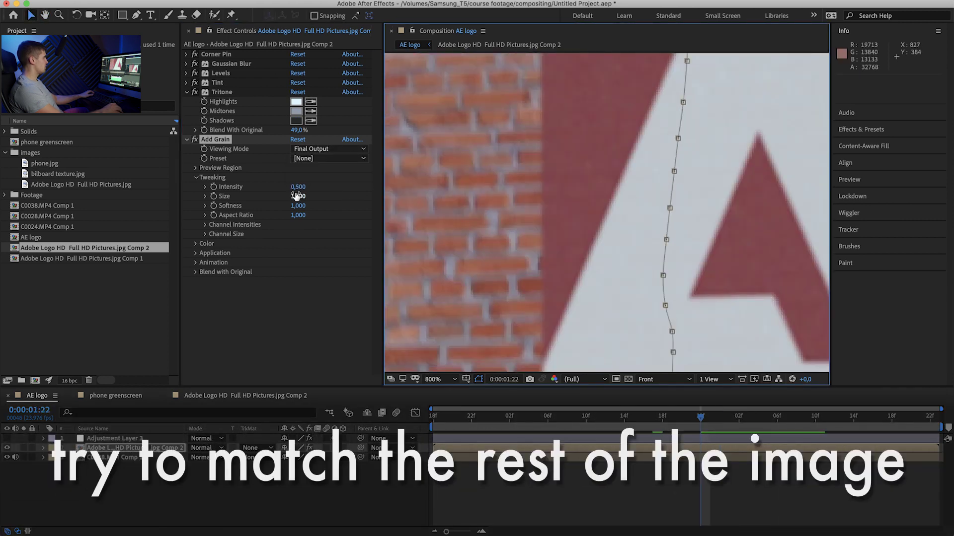
drag(296, 196, 285, 196)
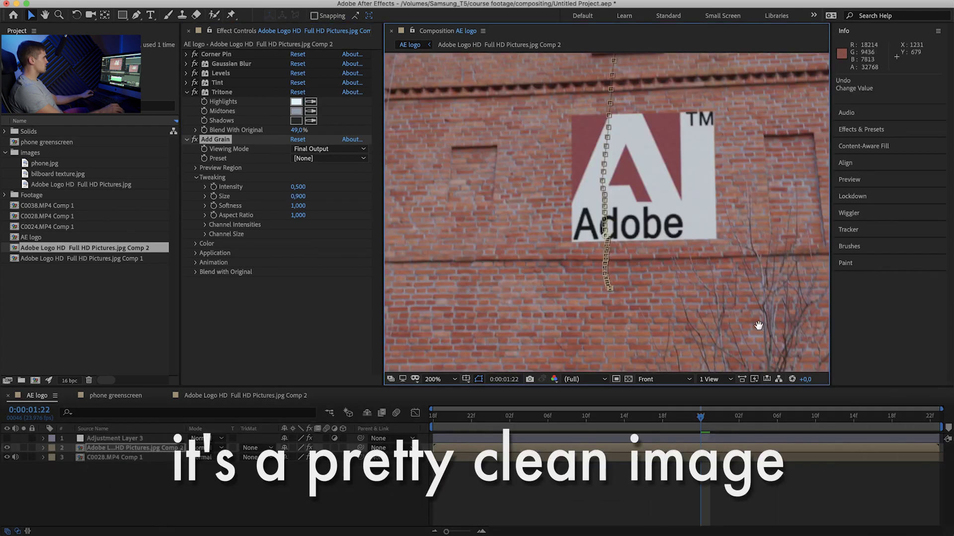
drag(736, 315, 440, 101)
drag(817, 291, 571, 196)
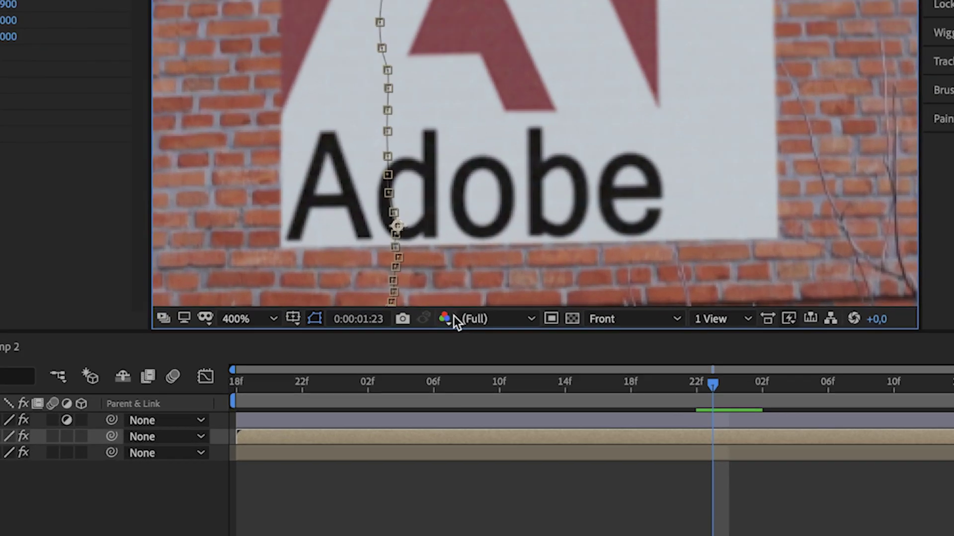
Compare the logo's grain with the bricks in the Red, Green and Blue channels
click(554, 379)
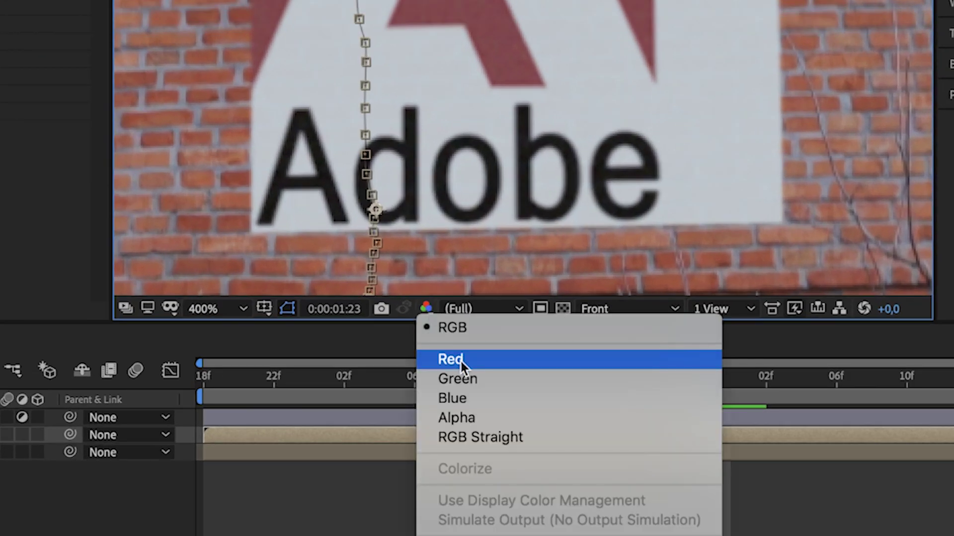
click(460, 361)
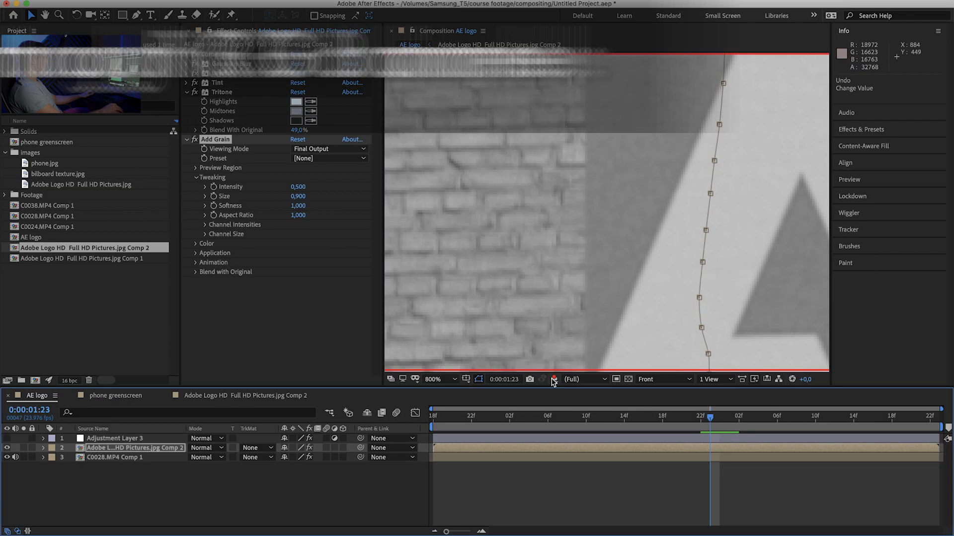
click(426, 308)
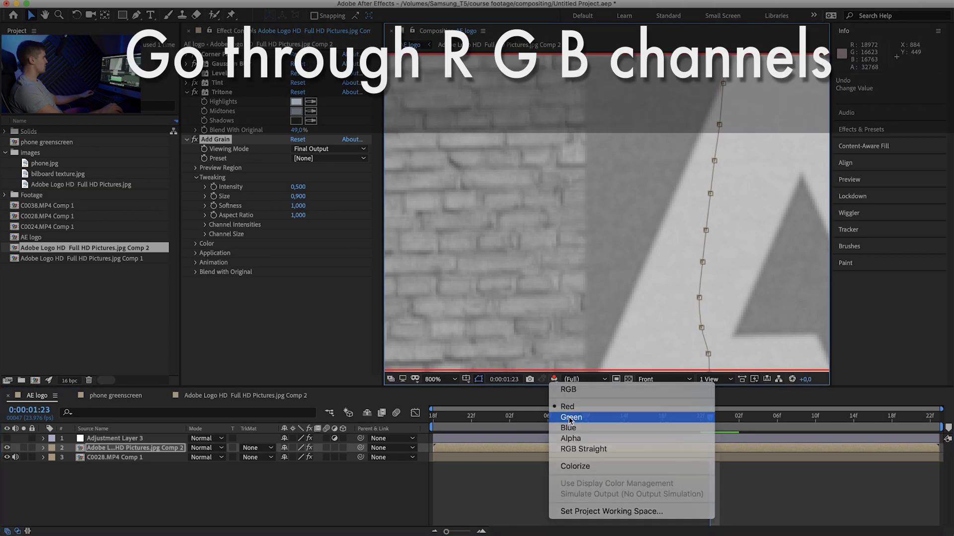
click(570, 420)
click(553, 379)
click(566, 430)
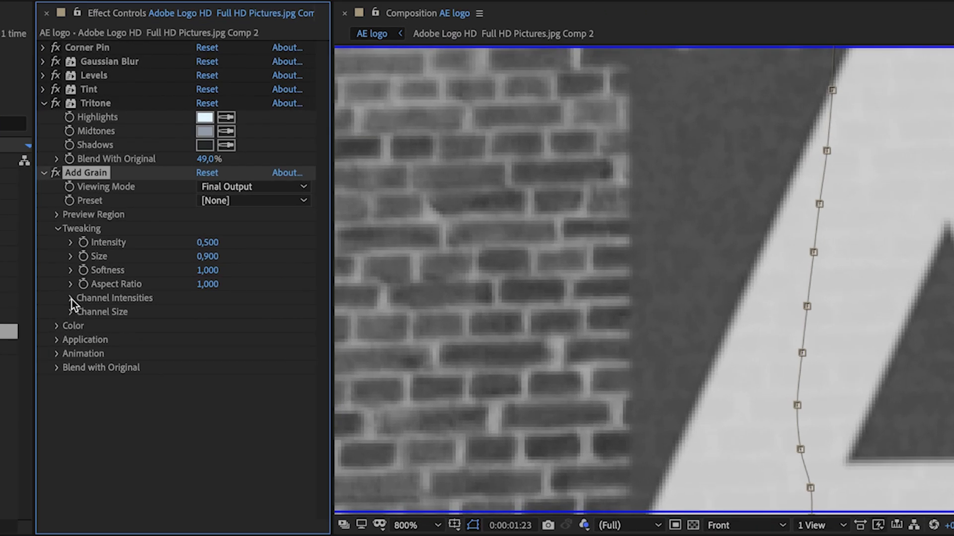
Expand Add Grain's Channel Intensities and Channel Size, and examine the logo against the surrounding bricks in full colour
click(72, 298)
click(71, 354)
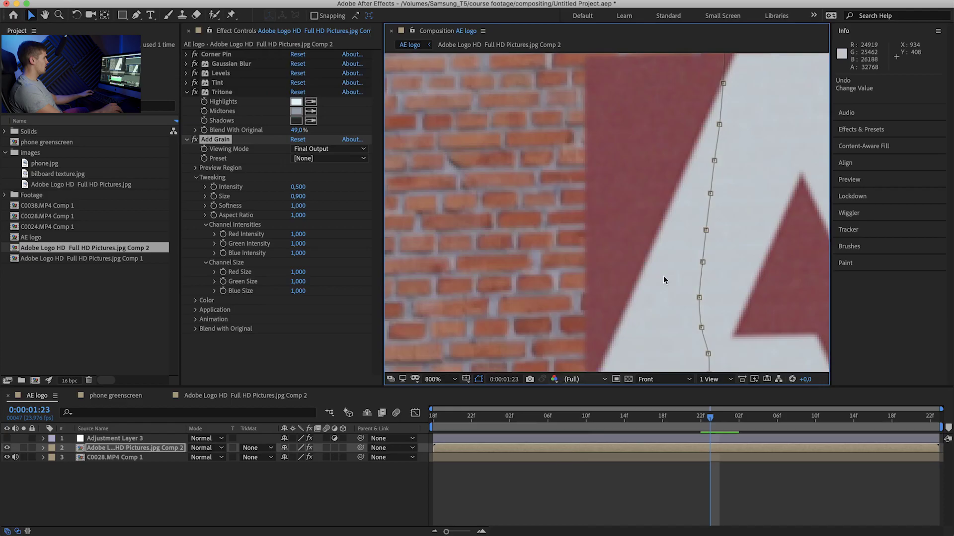
key(space)
drag(637, 217, 633, 298)
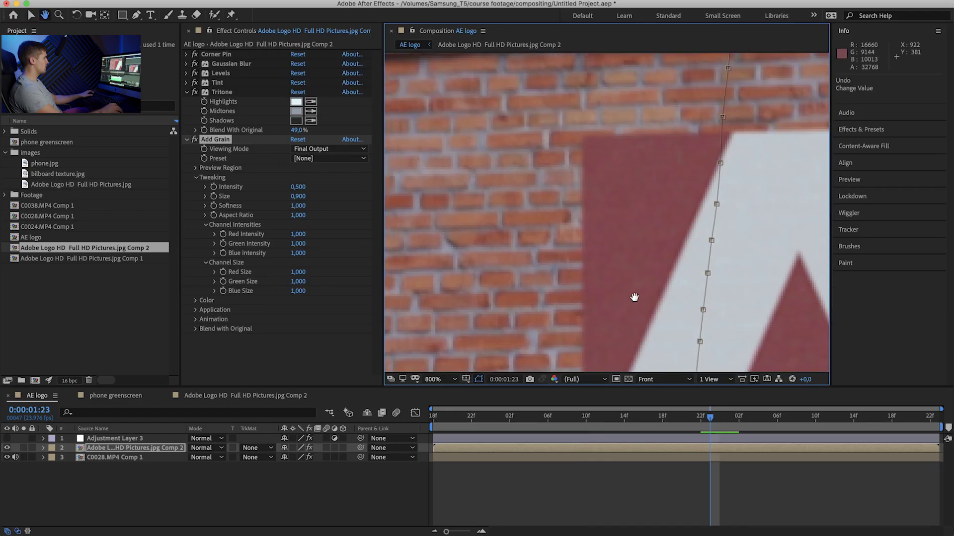
drag(544, 246, 558, 283)
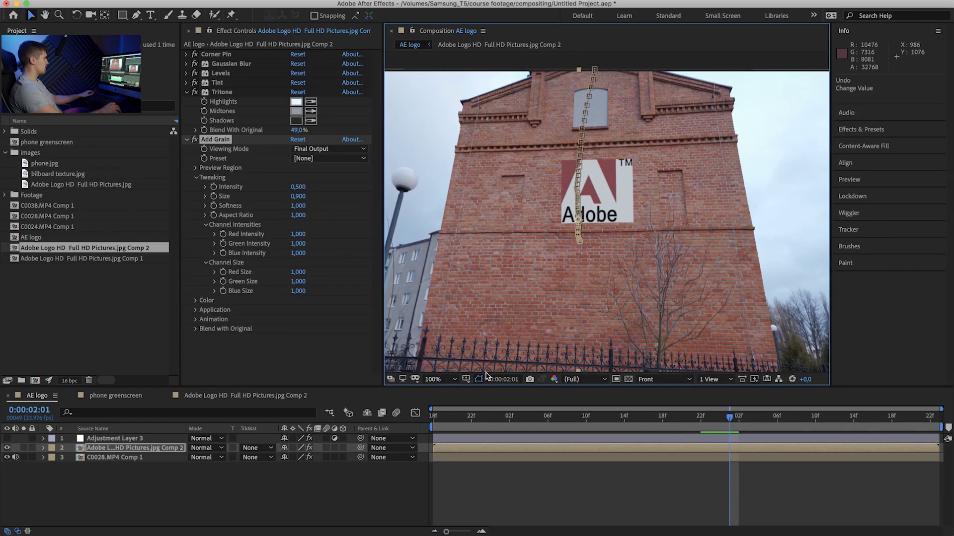
click(438, 380)
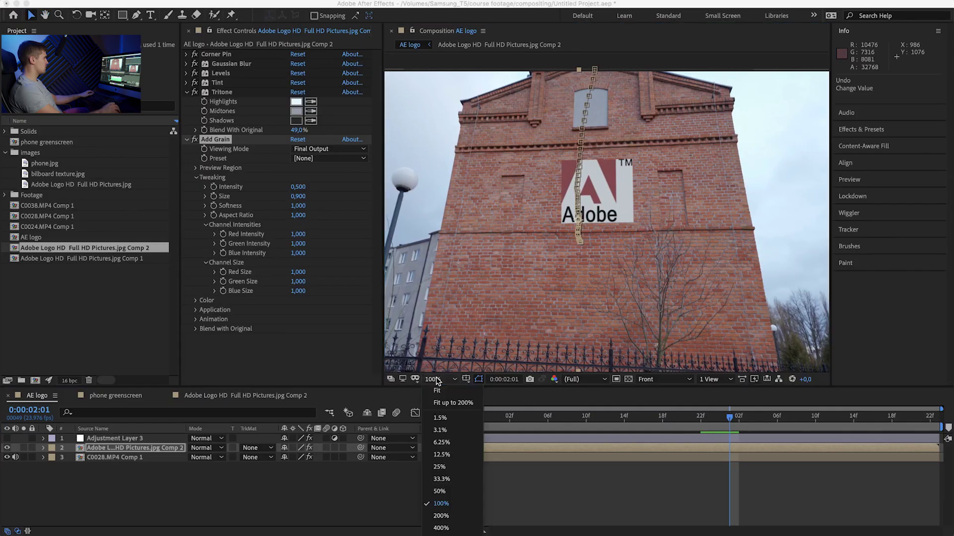
click(438, 390)
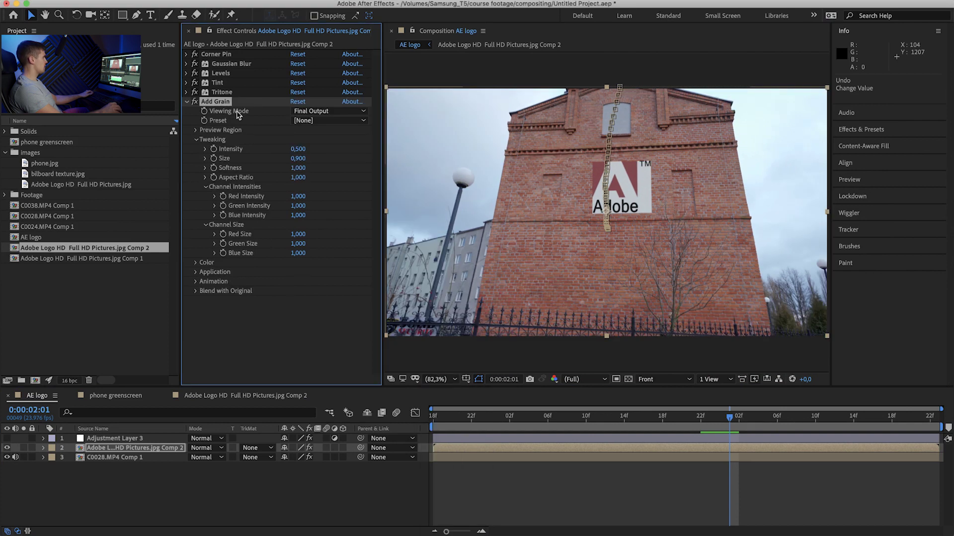
Try the Noise effect at 4,0% on the Adobe logo layer and remove it
key(ctrl+space)
text(noise)
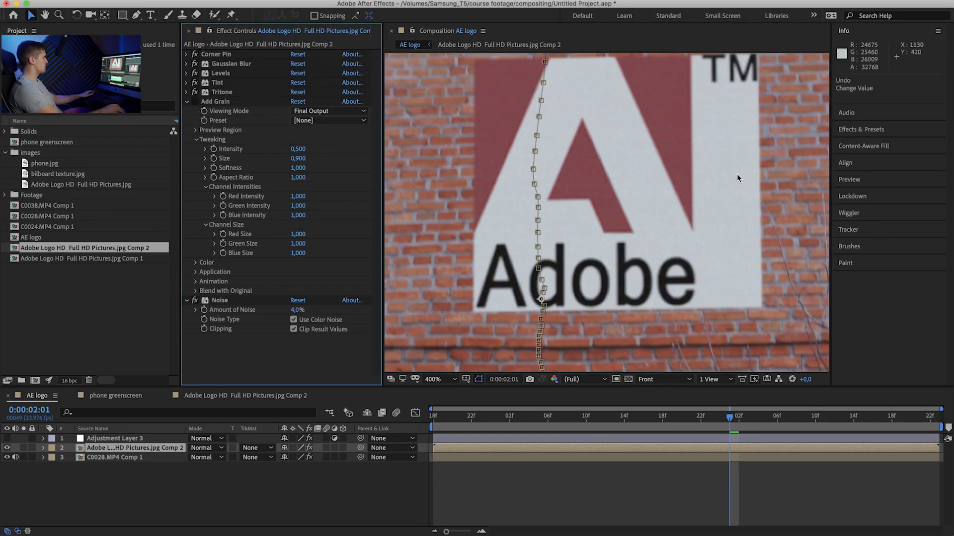
click(219, 300)
key(Delete)
click(188, 102)
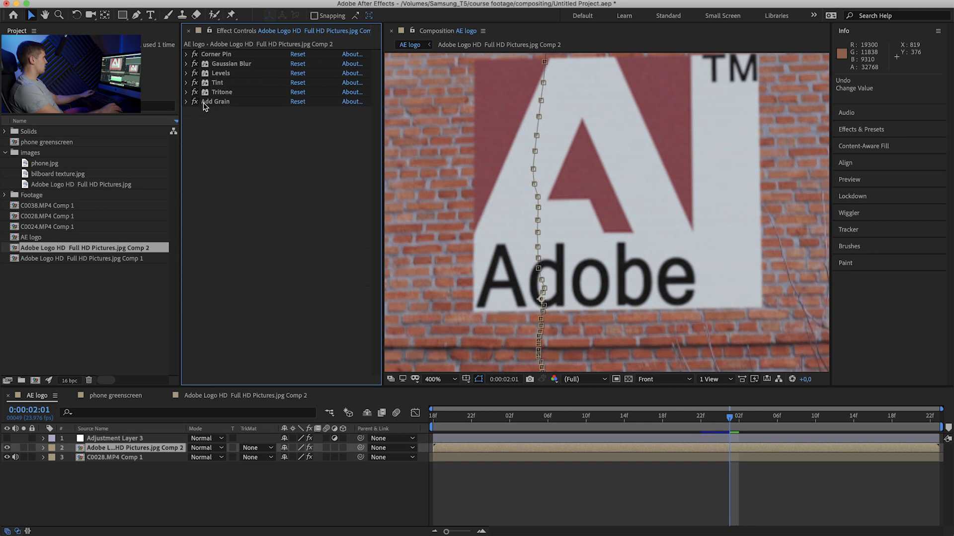
Preview the composition from 0:00:01:08 and compare the logo layer with its effects off and on
scroll(638, 175, down, 2)
drag(727, 420, 588, 428)
key(space)
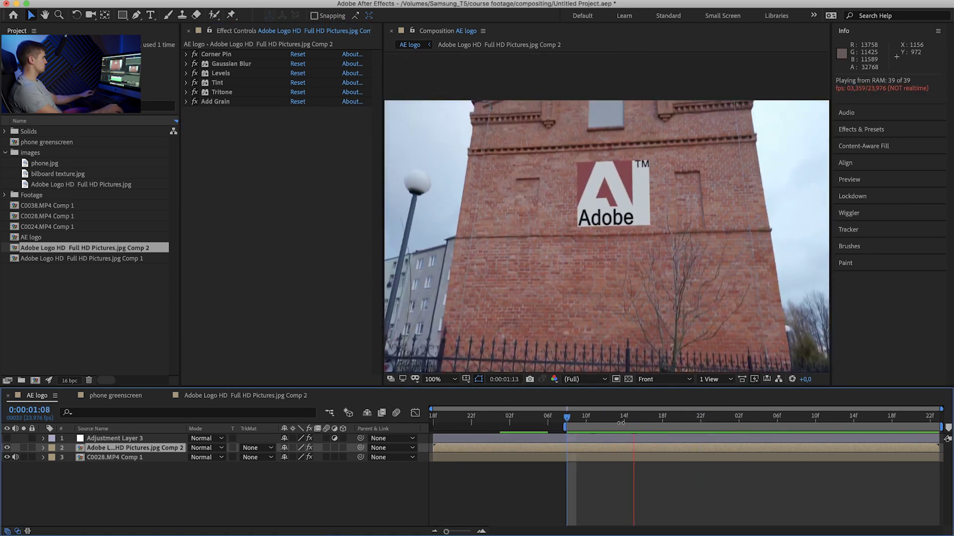
key(space)
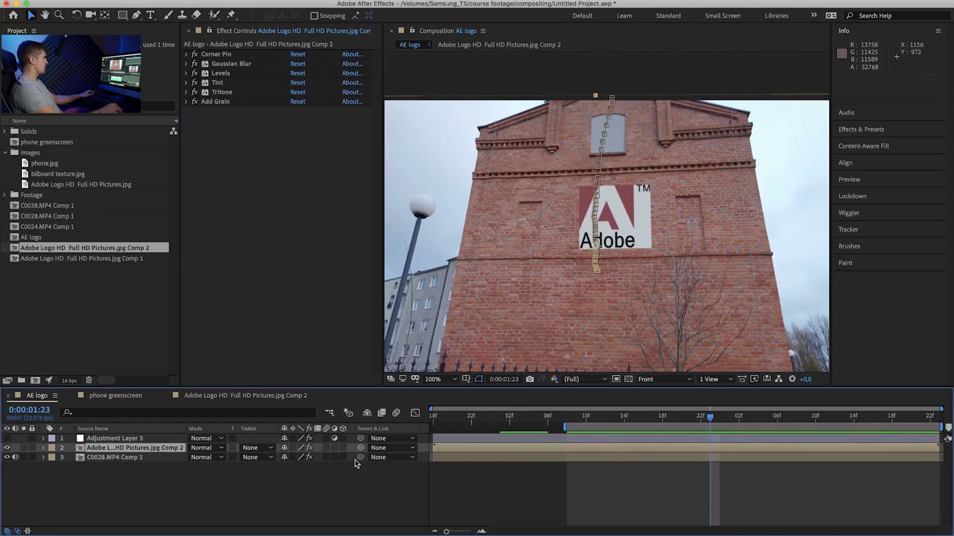
click(309, 448)
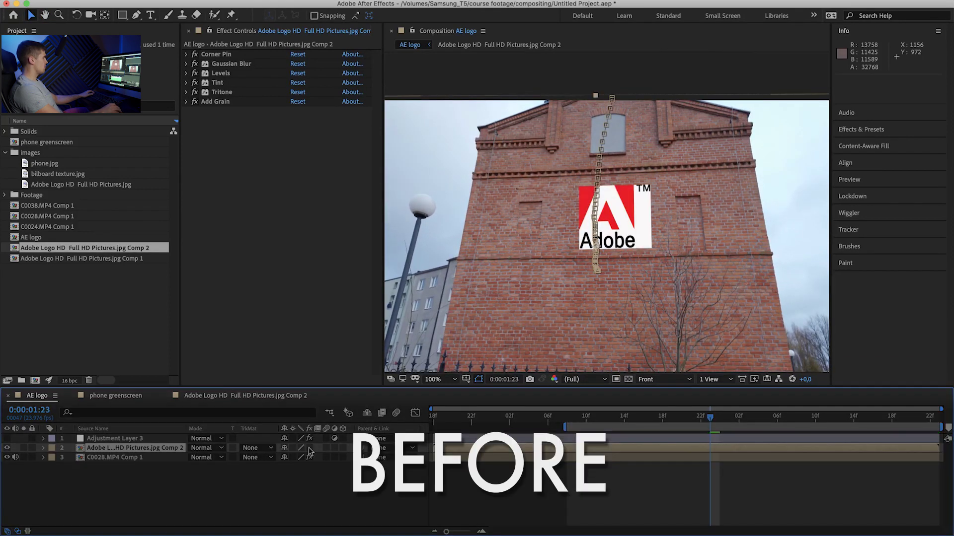
click(309, 448)
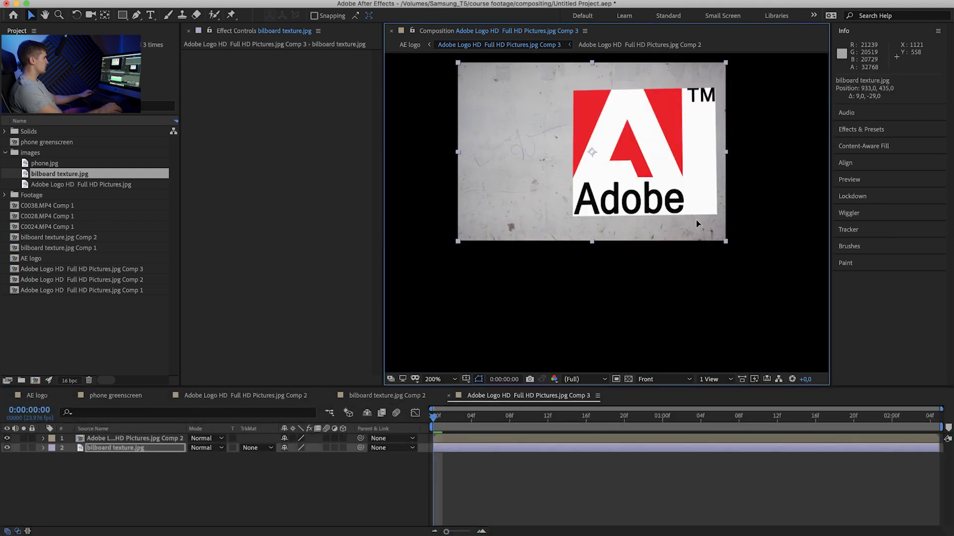
Hide the bilboard texture.jpg layer and apply CC Glass to the Adobe logo composition layer
click(7, 448)
click(119, 438)
key(ctrl+space)
text(CC)
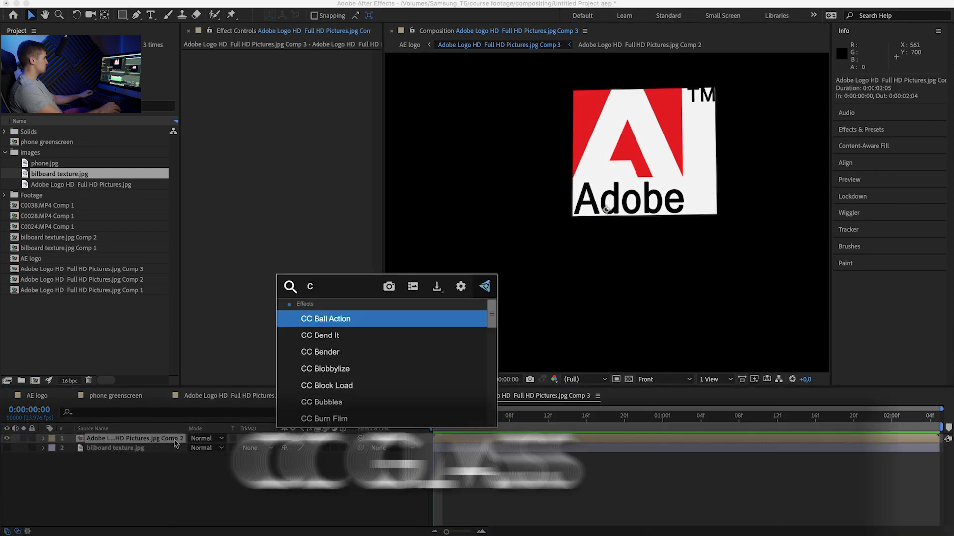
text( g)
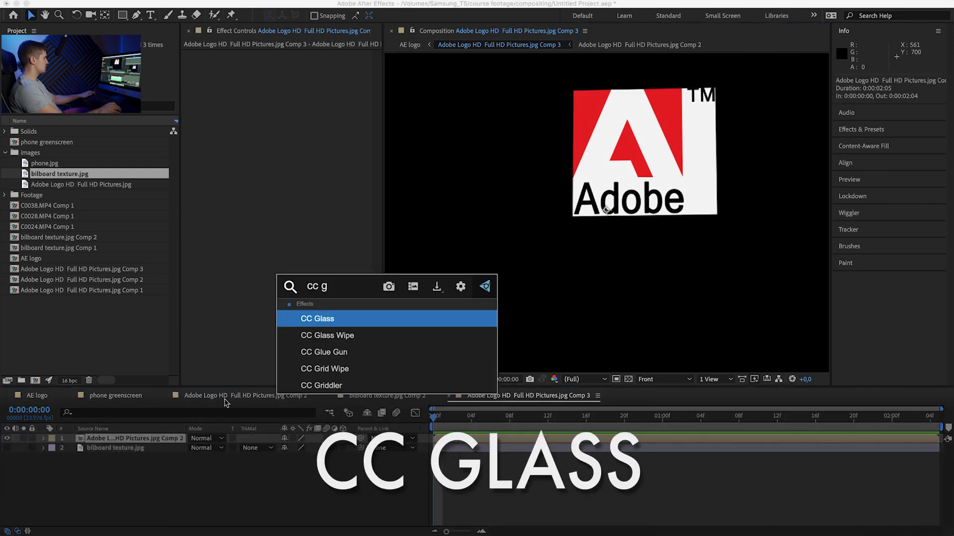
click(315, 320)
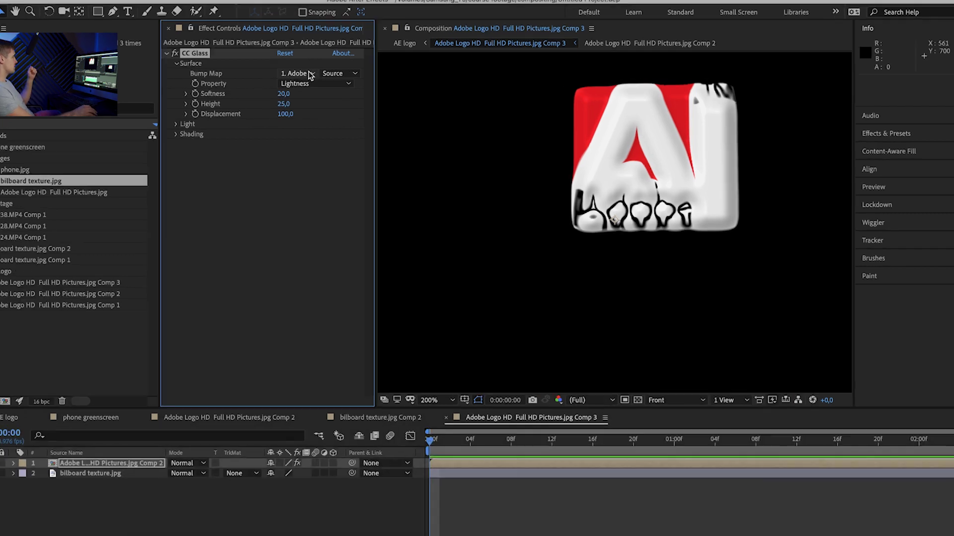
Set CC Glass's Bump Map to bilboard texture.jpg, with Displacement 0 and Softness 0
click(322, 73)
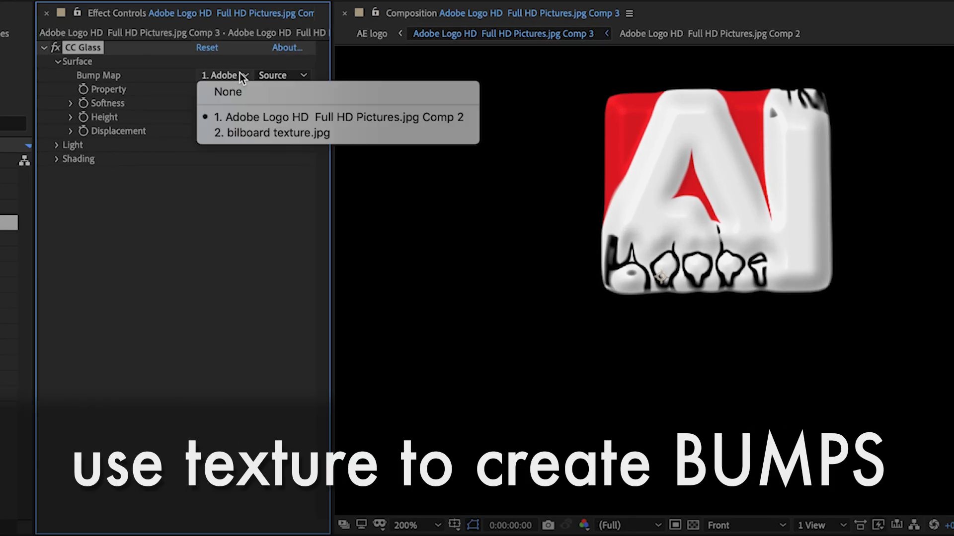
click(306, 112)
click(209, 132)
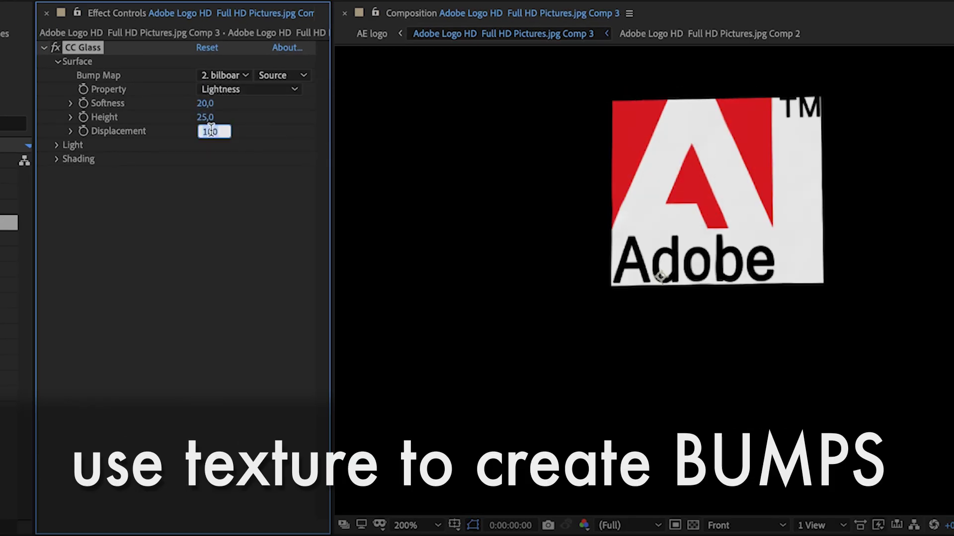
click(205, 103)
text(0)
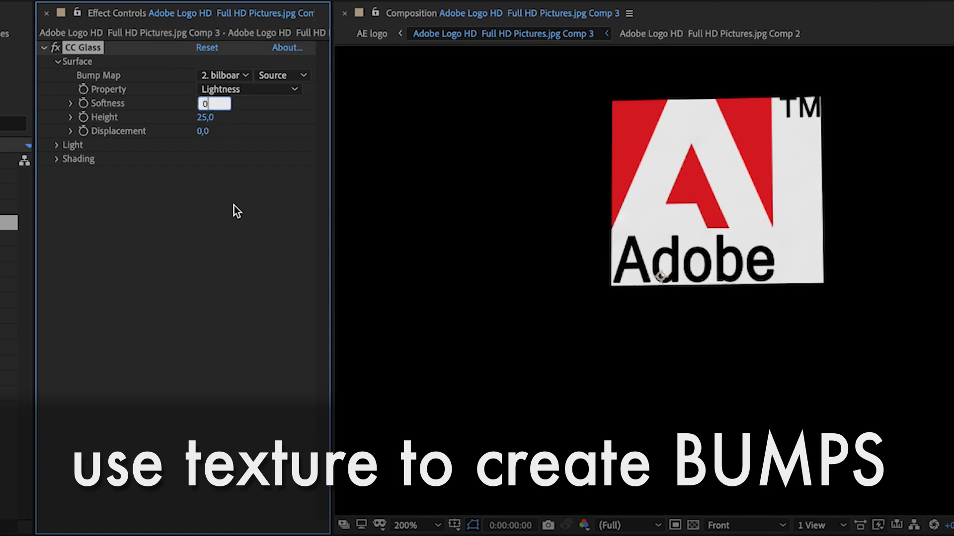
click(234, 206)
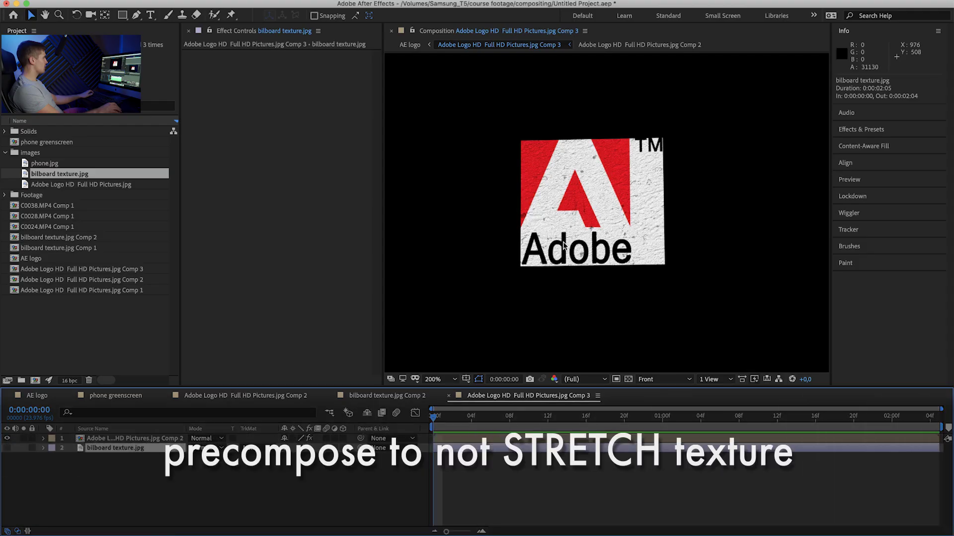
Pre-compose the bilboard texture.jpg layer as bilboard texture.jpg Comp 3, moving all attributes into the new composition
key(super+shift+c)
click(502, 341)
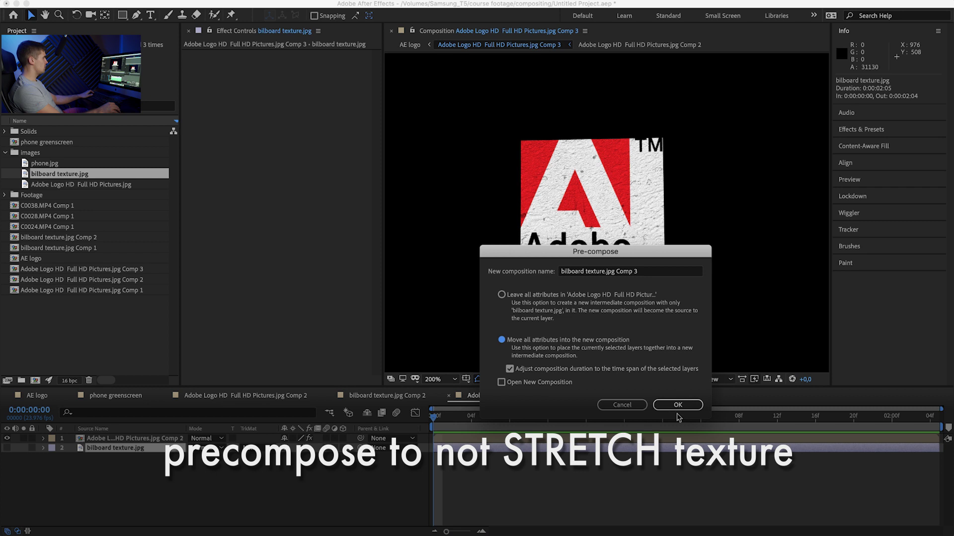
click(677, 402)
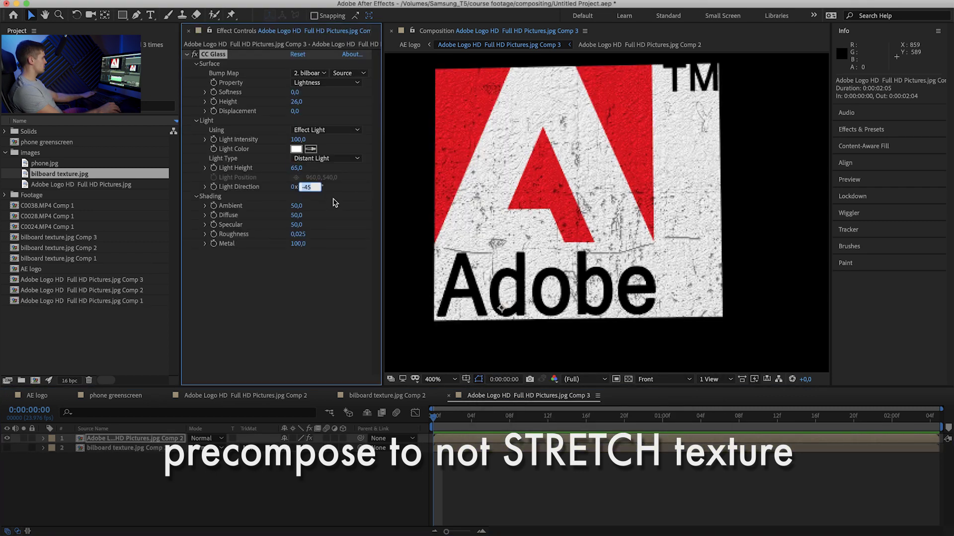
Set CC Glass's Light Direction to 180° and preview the result in the AE logo composition
text(180)
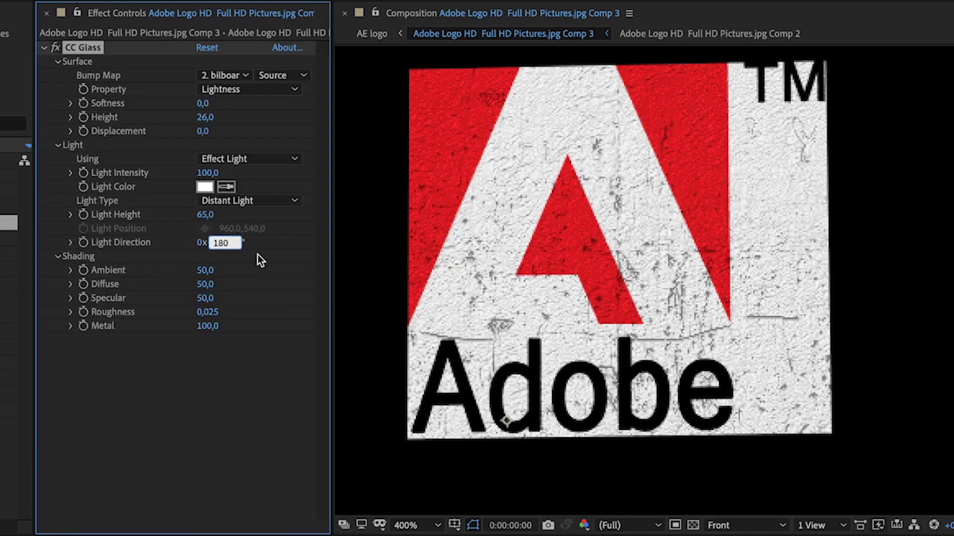
key(Return)
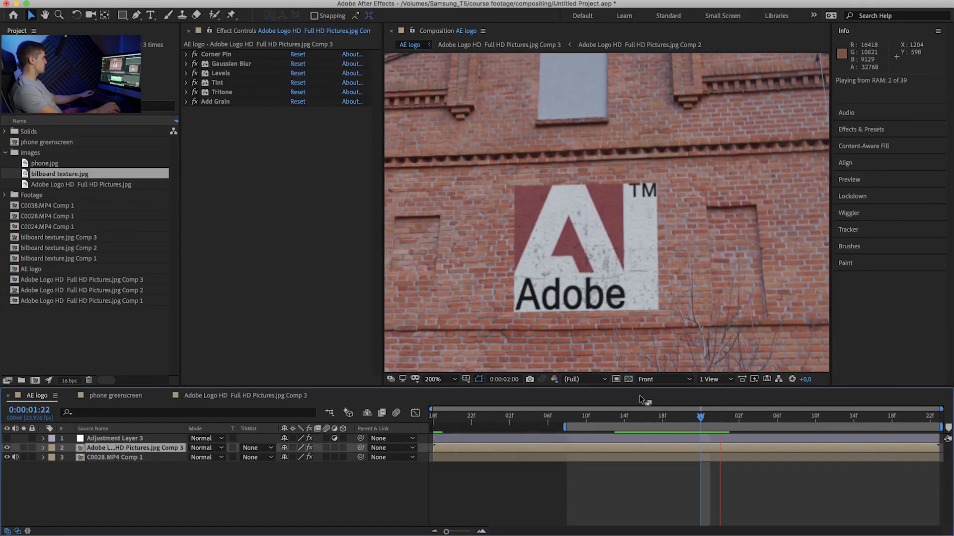
key(space)
At 0:00:01:21, duplicate the Adobe logo layer and remove every effect except Corner Pin from the lower copy
mouse_move(705, 418)
mouse_down()
mouse_move(662, 416)
mouse_move(691, 418)
mouse_up()
click(648, 446)
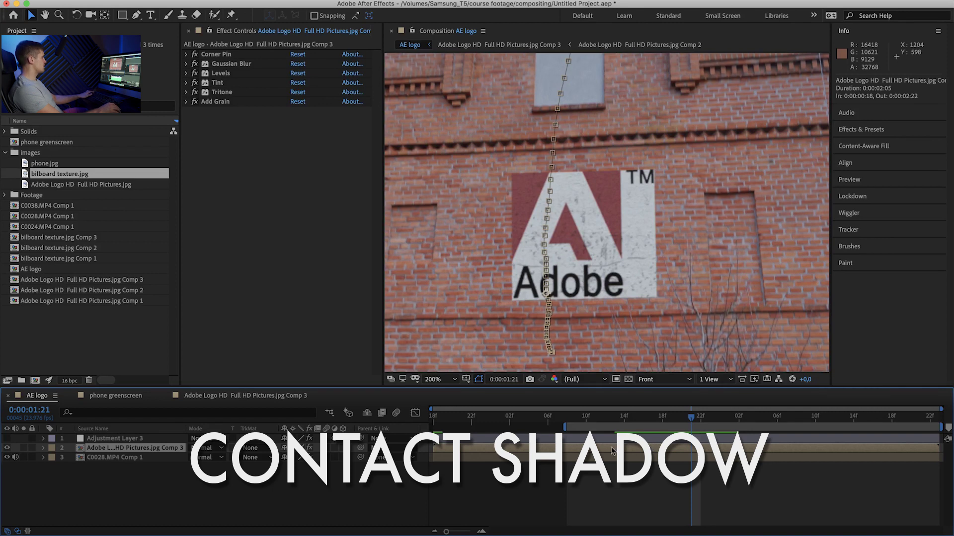
key(super+d)
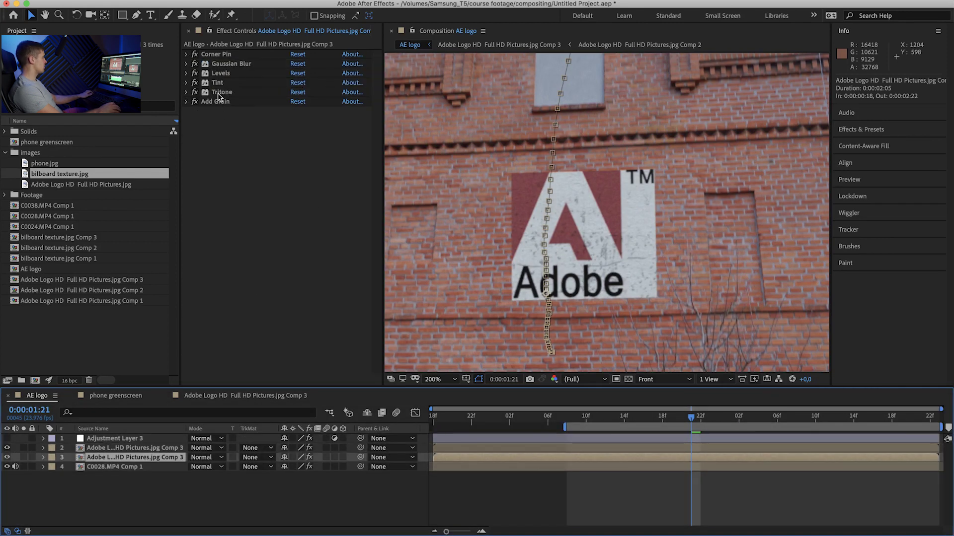
click(217, 101)
shift+click(224, 64)
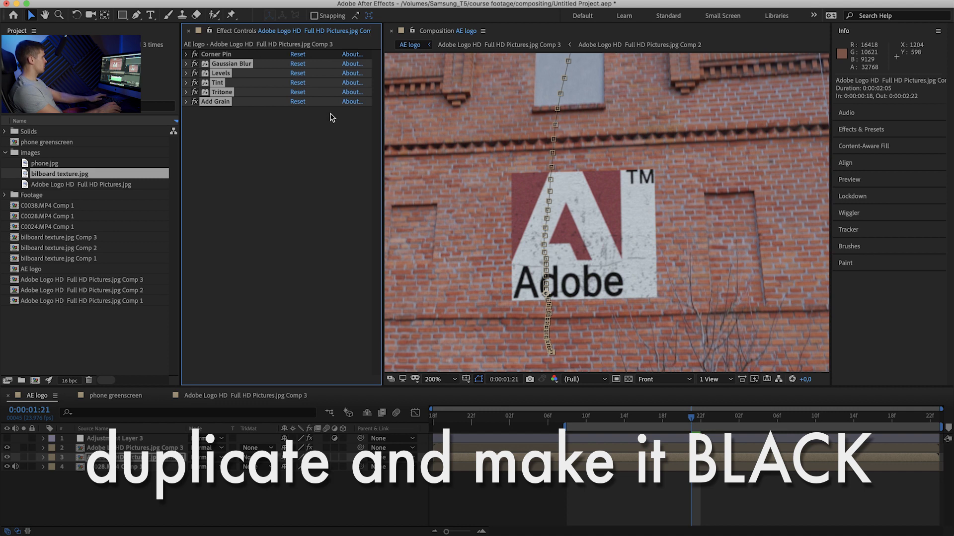
key(Delete)
Apply Tint to the lower logo copy, with both black and white mapped to black
key(ctrl+space)
text(tin)
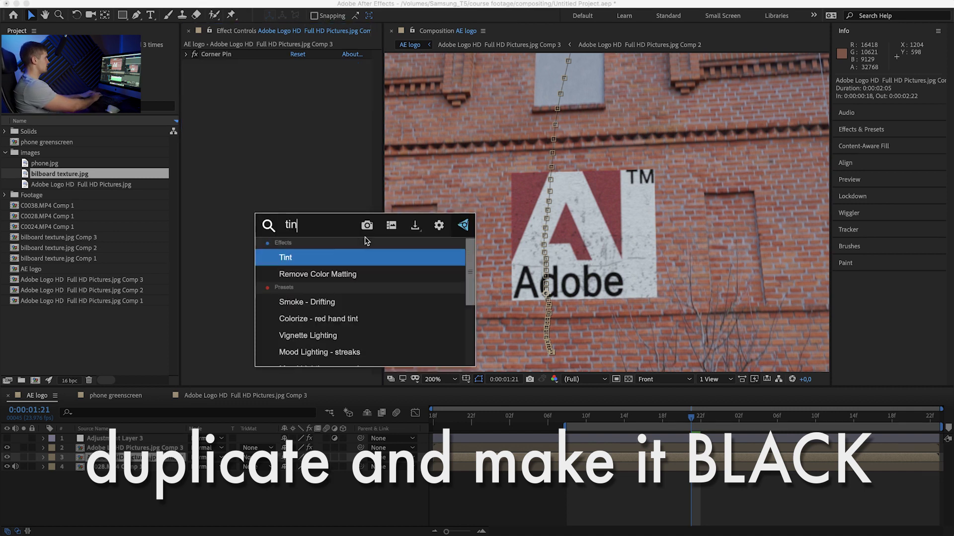
key(Return)
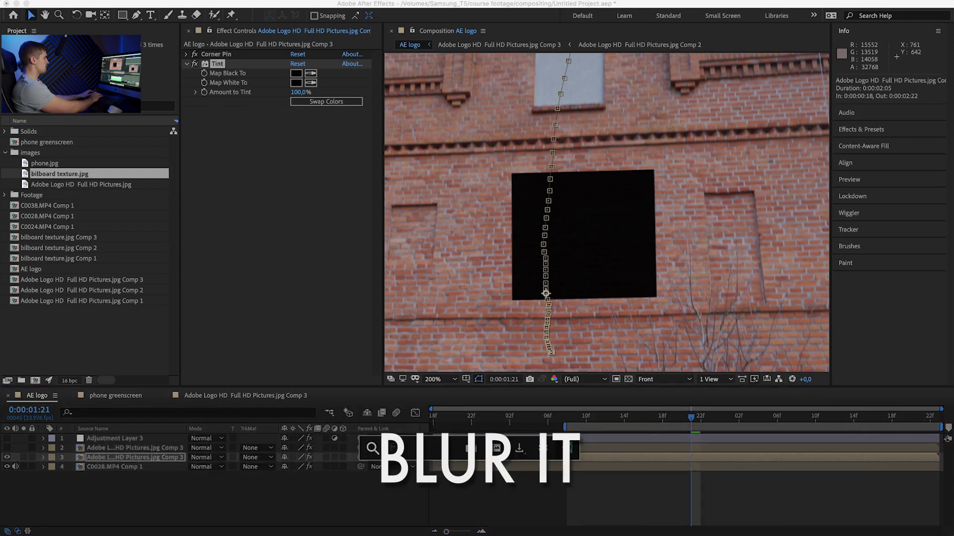
Apply Gaussian Blur with a Blurriness of about 28 to the black copy and show the logo layer above it
key(ctrl+space)
text(gau)
key(Return)
drag(296, 120, 392, 114)
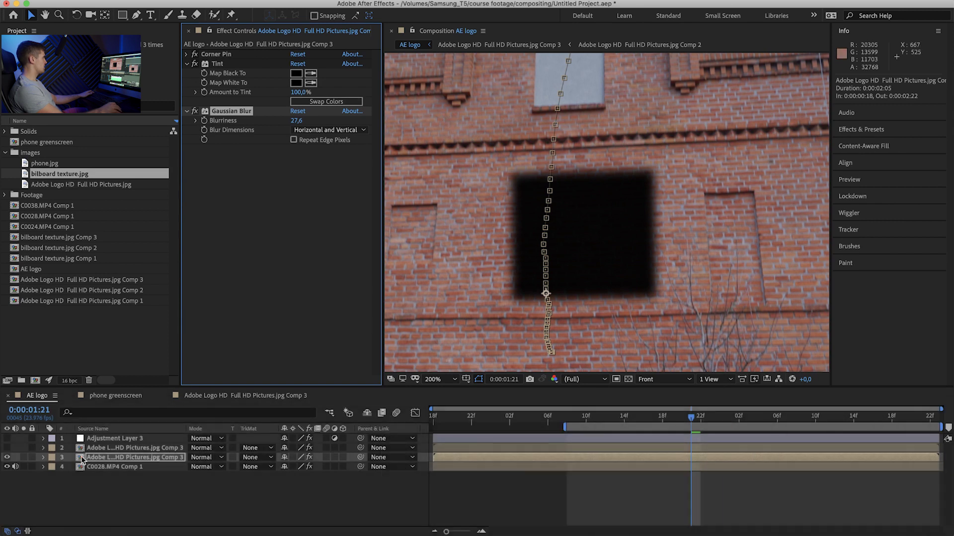
click(7, 448)
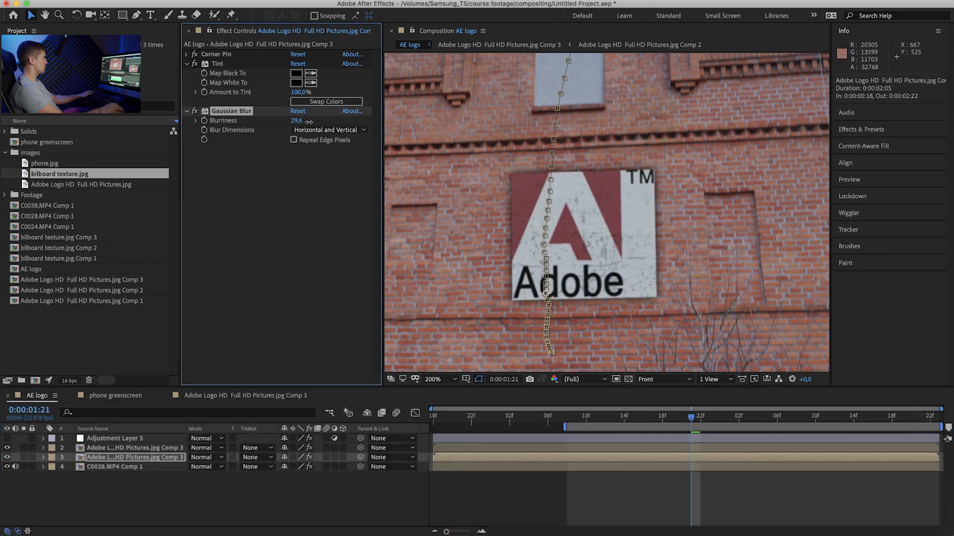
Lower the opacity of the blurred black copy to 82% to form a contact shadow behind the logo
key(t)
drag(284, 467, 278, 467)
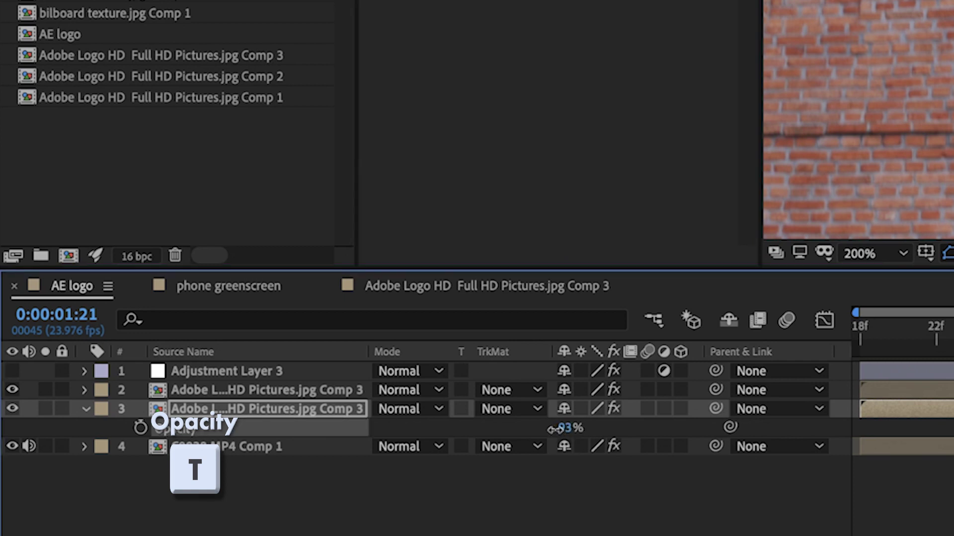
drag(545, 432, 545, 433)
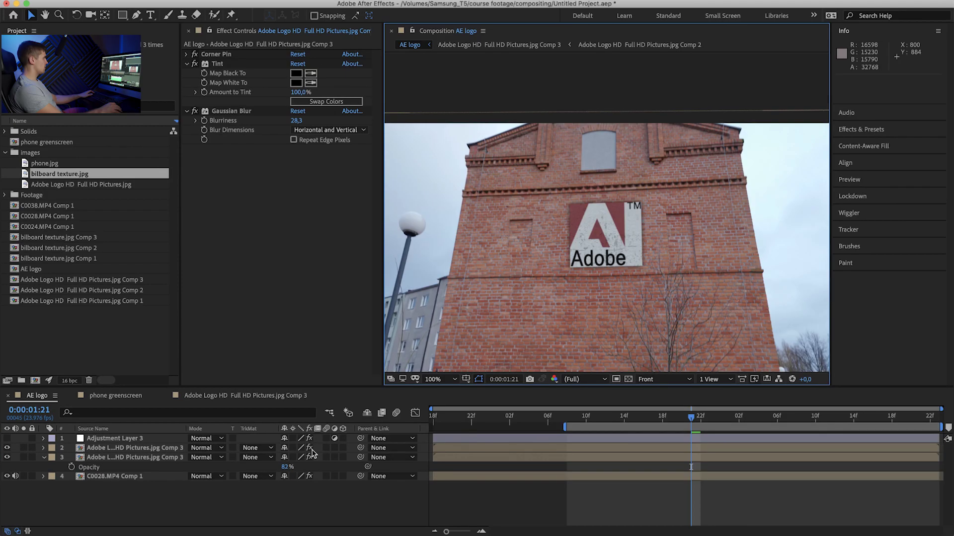
click(311, 456)
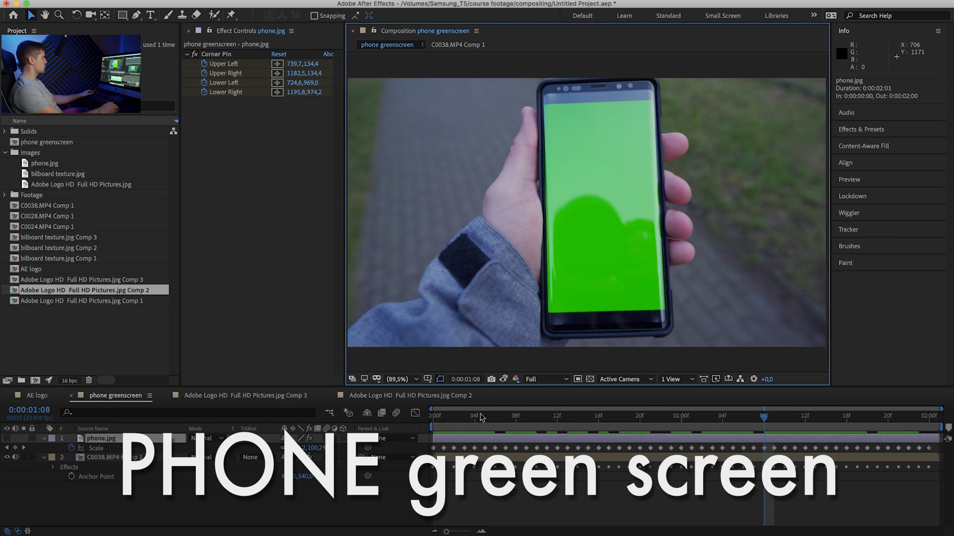
mouse_move(478, 418)
mouse_down()
mouse_move(442, 418)
mouse_move(496, 419)
mouse_up()
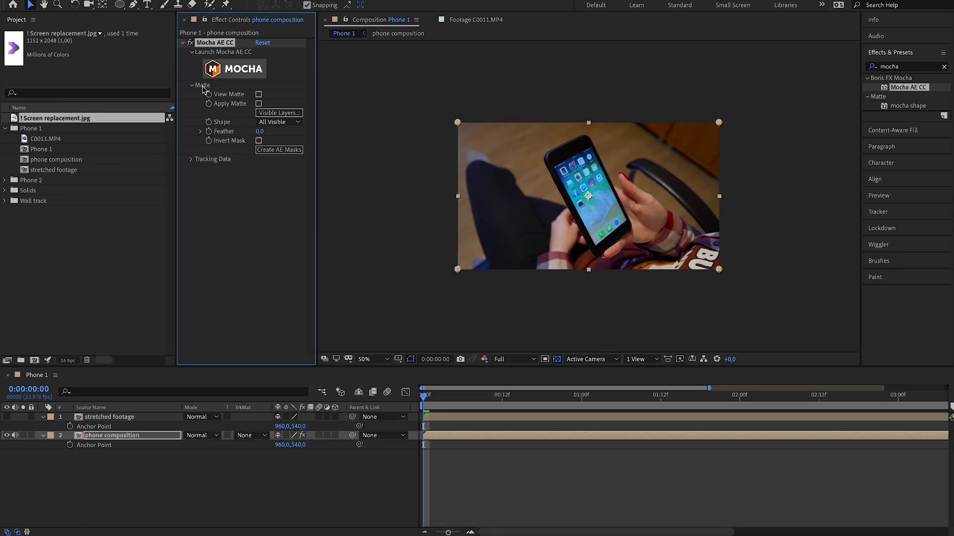
click(279, 217)
click(285, 250)
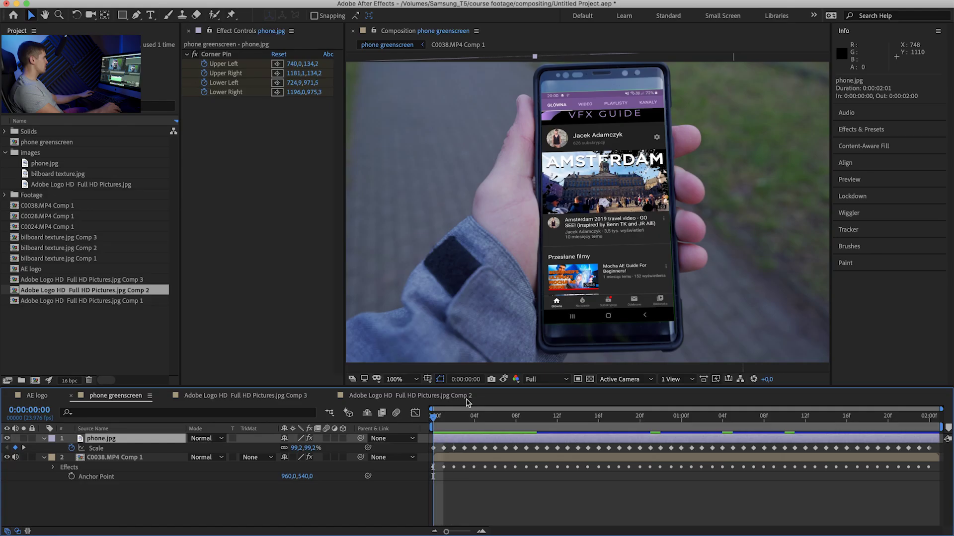
Preview the phone greenscreen composition and compare the frame with the phone.jpg layer hidden and shown
key(space)
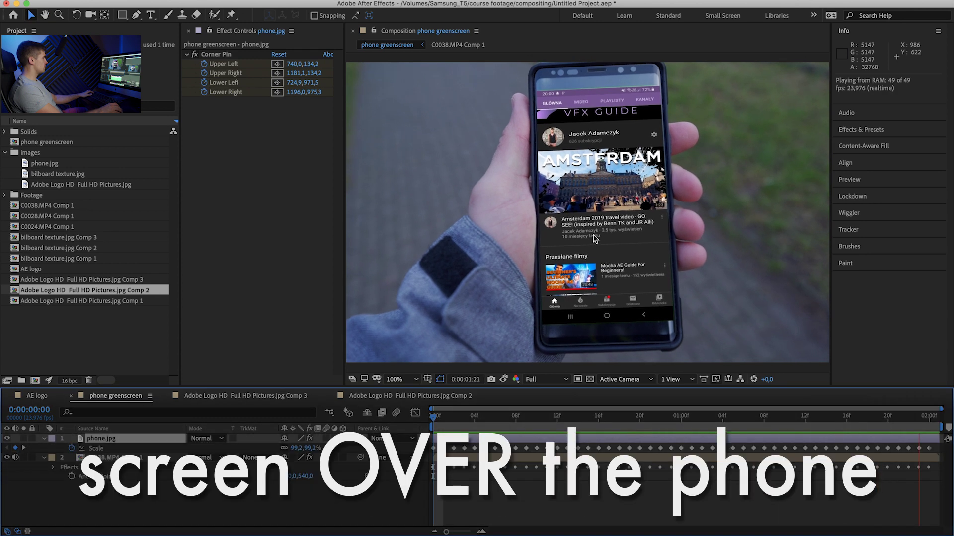
scroll(595, 239, down, 1)
key(space)
scroll(516, 274, up, 1)
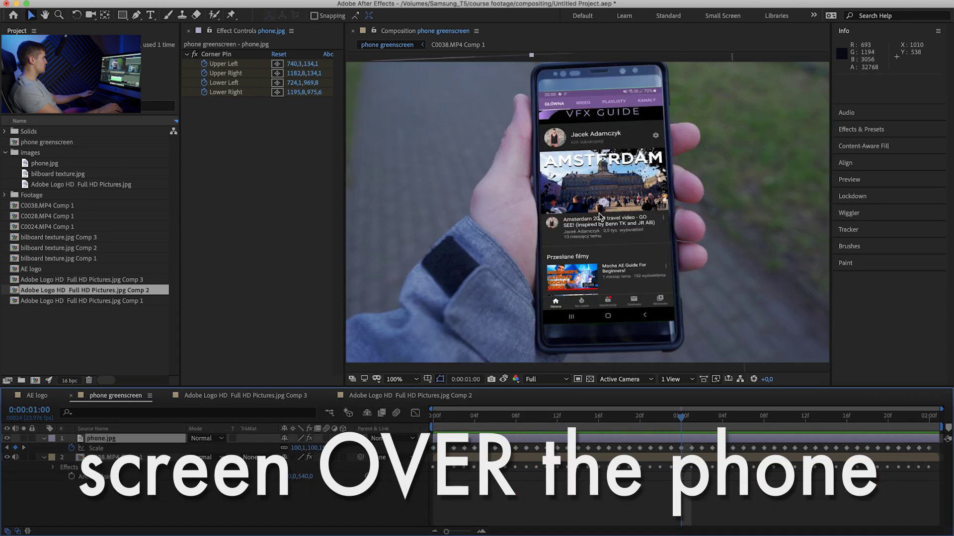
click(7, 439)
click(7, 438)
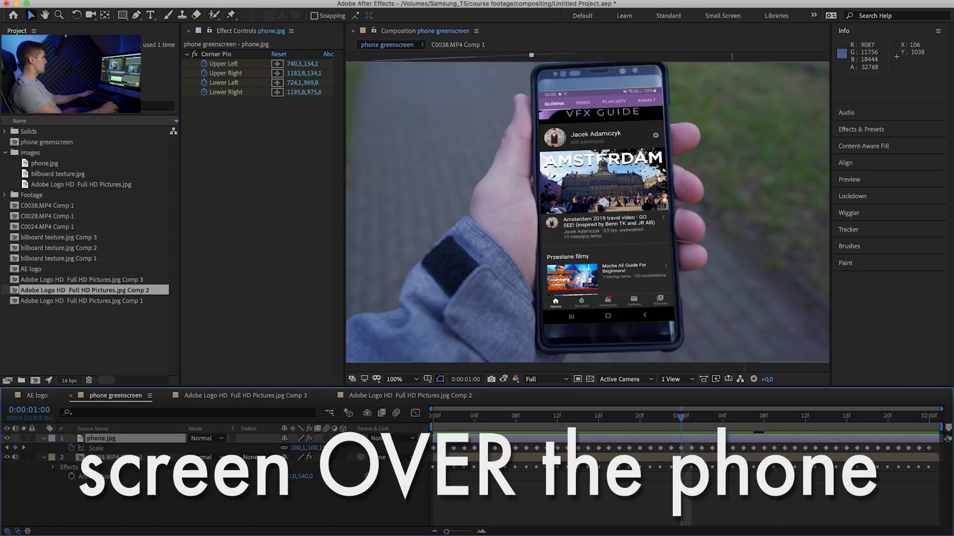
Place phone.jpg beneath C0038.MP4 Comp 1 and apply Keylight (1.2) to the footage, sampling the phone's green as Screen Colour
drag(104, 439, 100, 458)
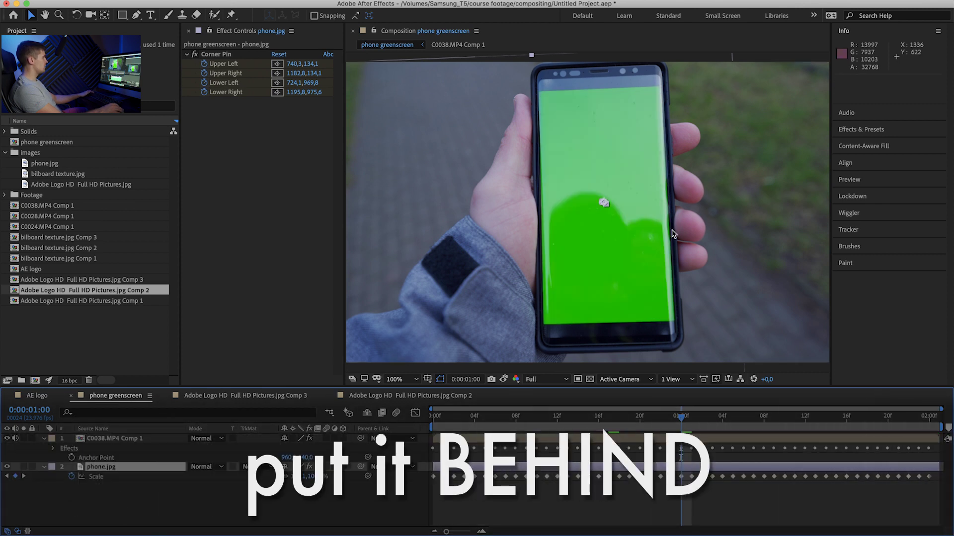
click(467, 441)
key(ctrl+space)
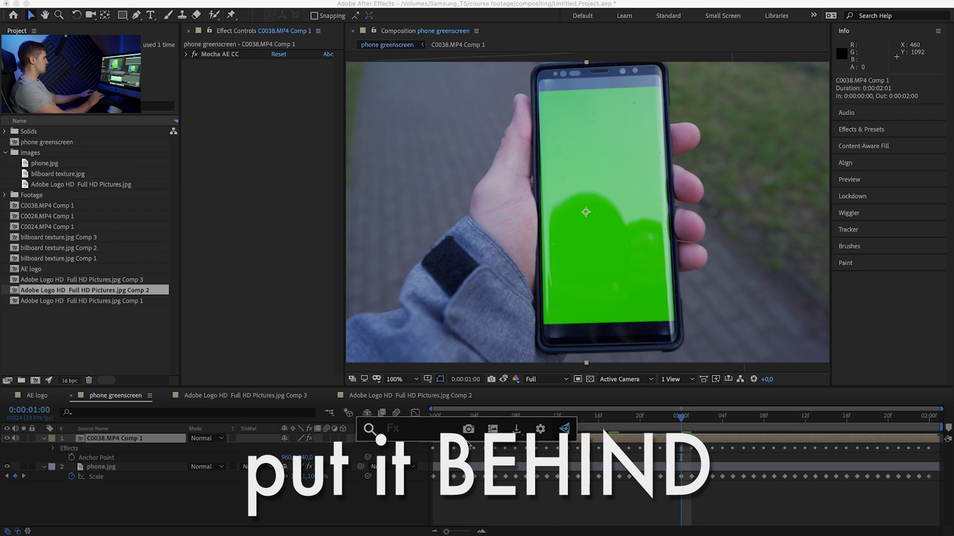
text(key)
key(Return)
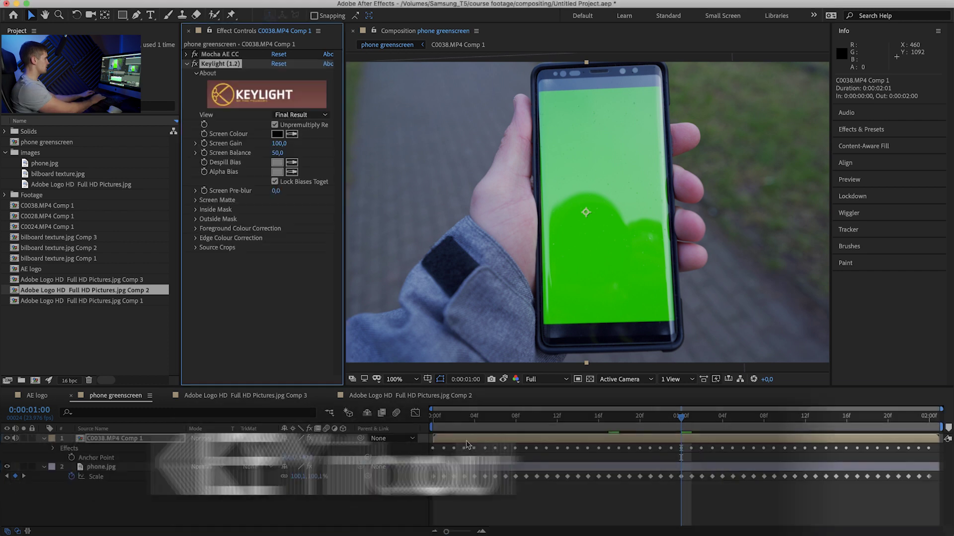
click(296, 134)
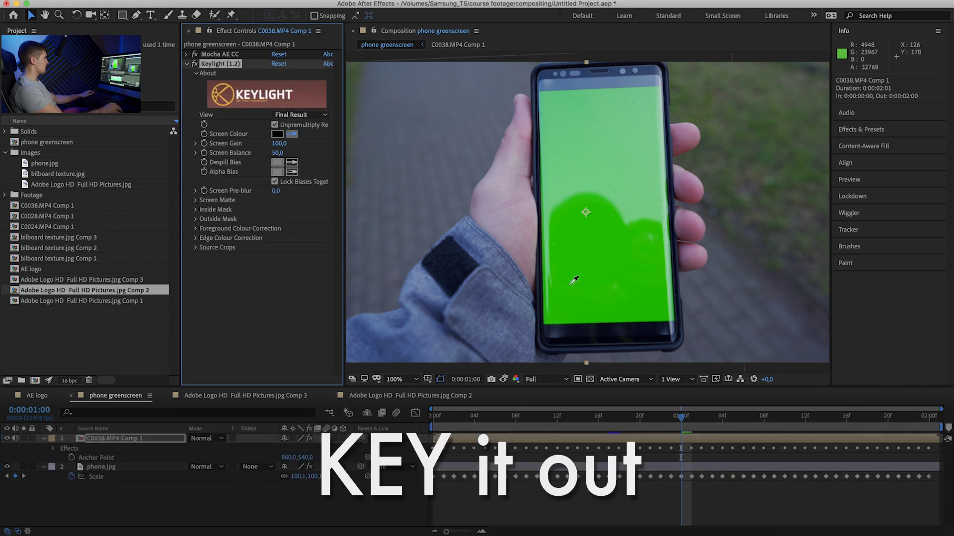
click(605, 267)
Preview the keyed phone from the first frame and compare the background grass with Keylight off and on
key(Home)
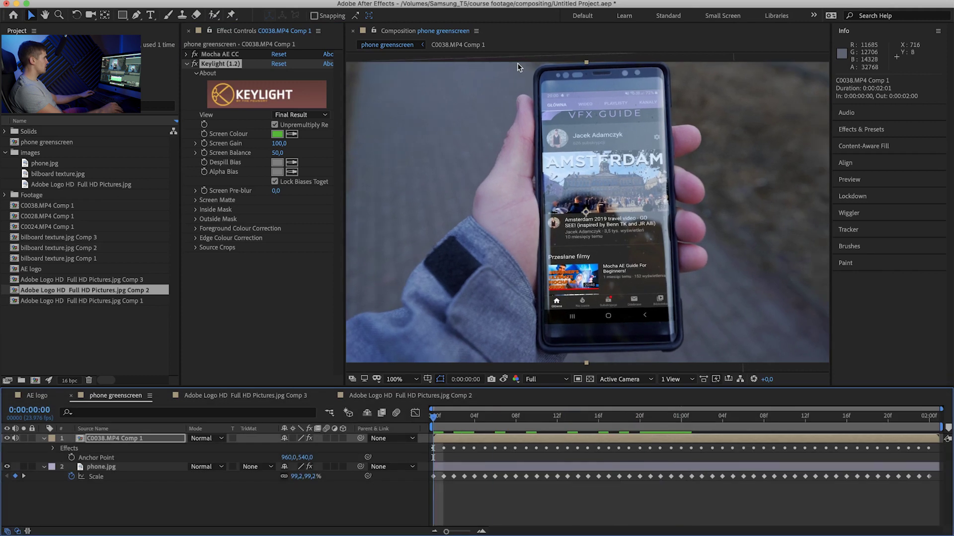
key(space)
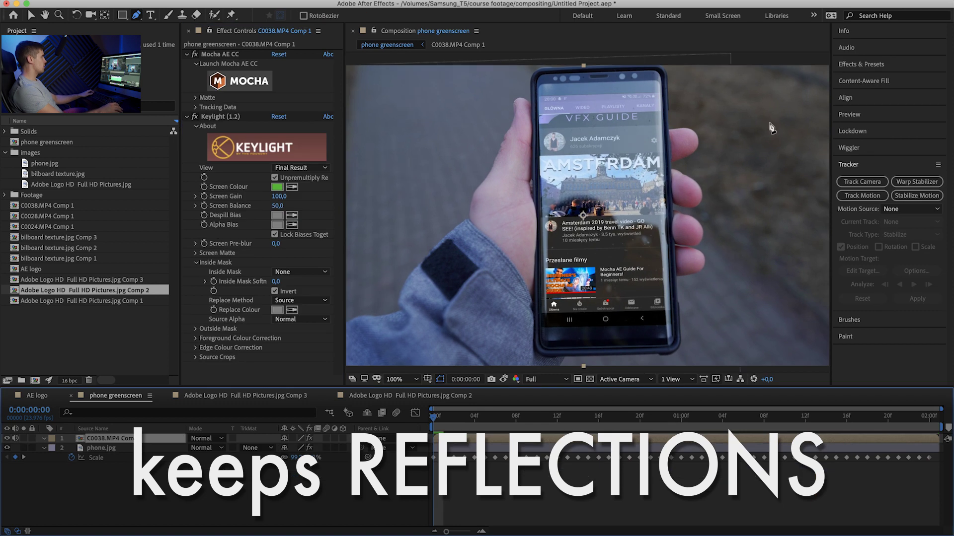
key(v)
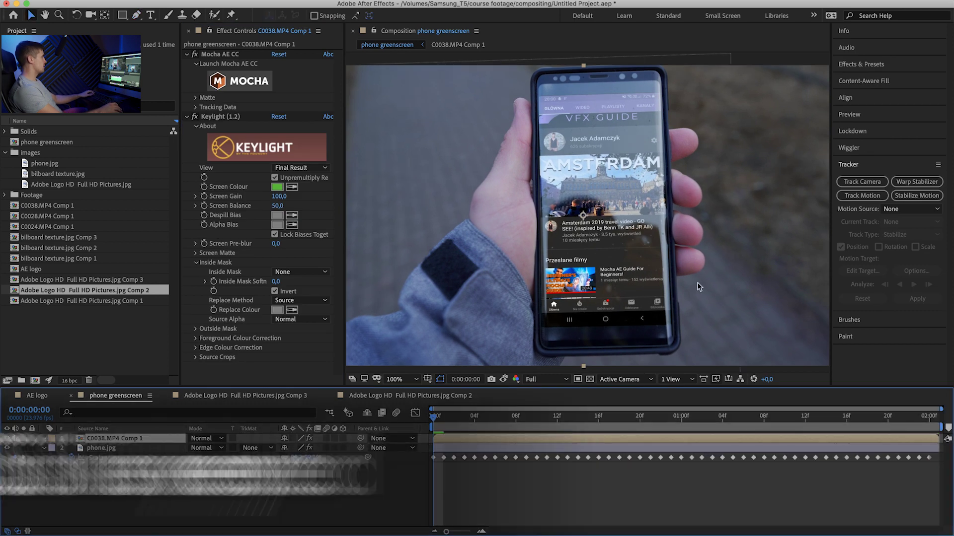
click(195, 117)
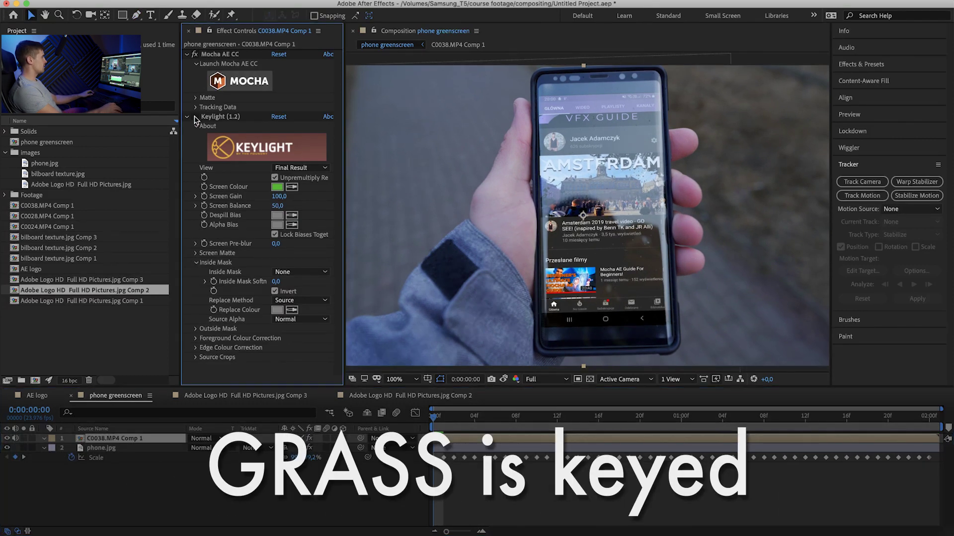
click(195, 118)
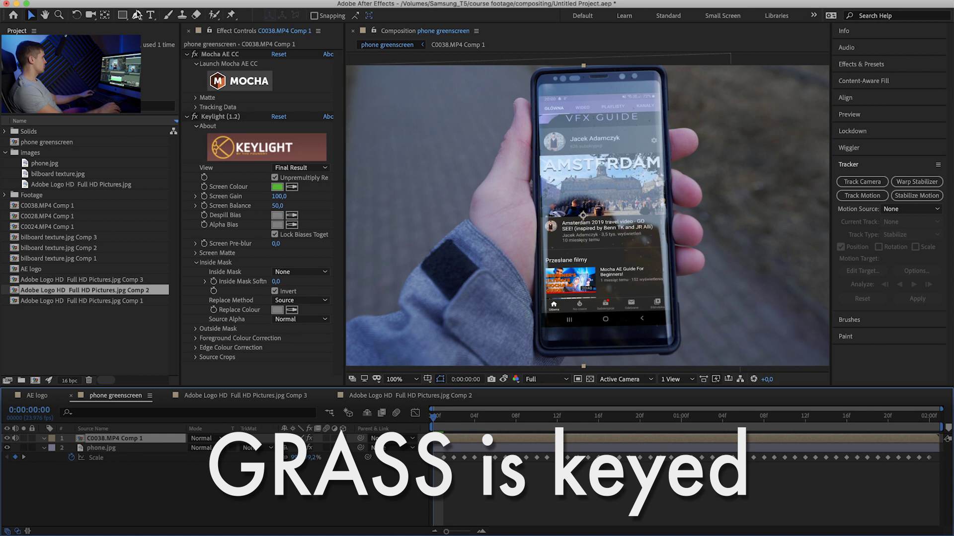
Draw a closed four-point Pen mask around the phone screen on C0038.MP4 Comp 1, excluding the grass
click(138, 15)
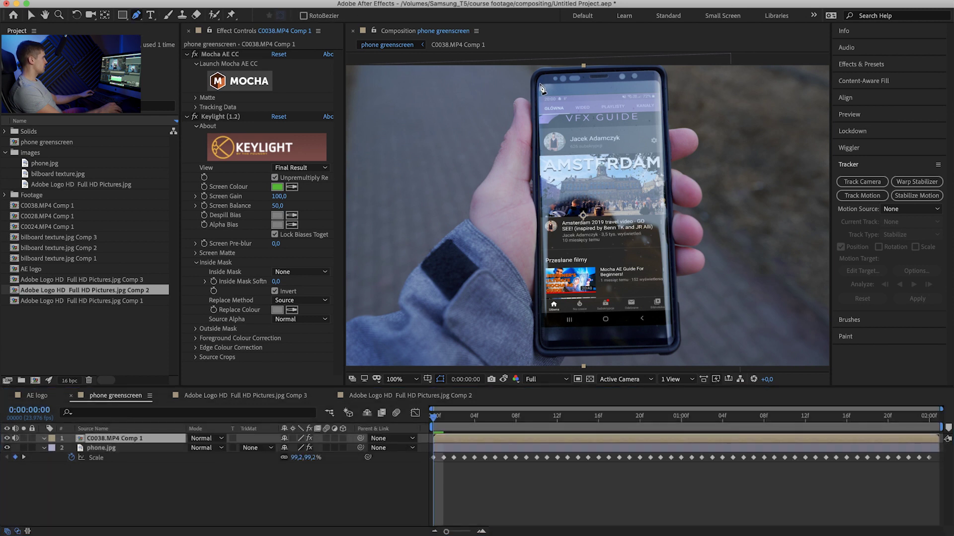
click(532, 79)
click(666, 81)
click(674, 329)
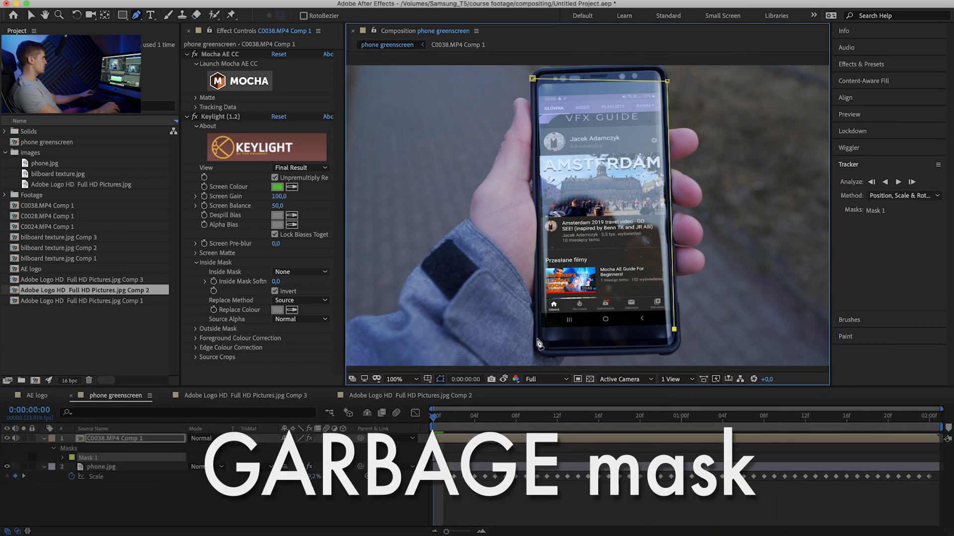
click(536, 338)
click(532, 78)
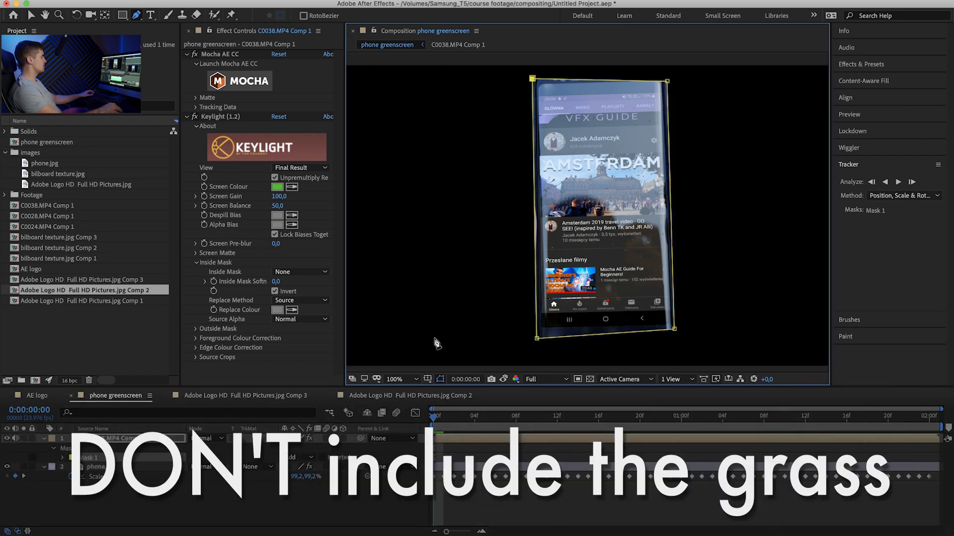
Set Mask 1's mode to None and track the mask forward through the clip using position, scale and rotation
click(300, 457)
click(300, 453)
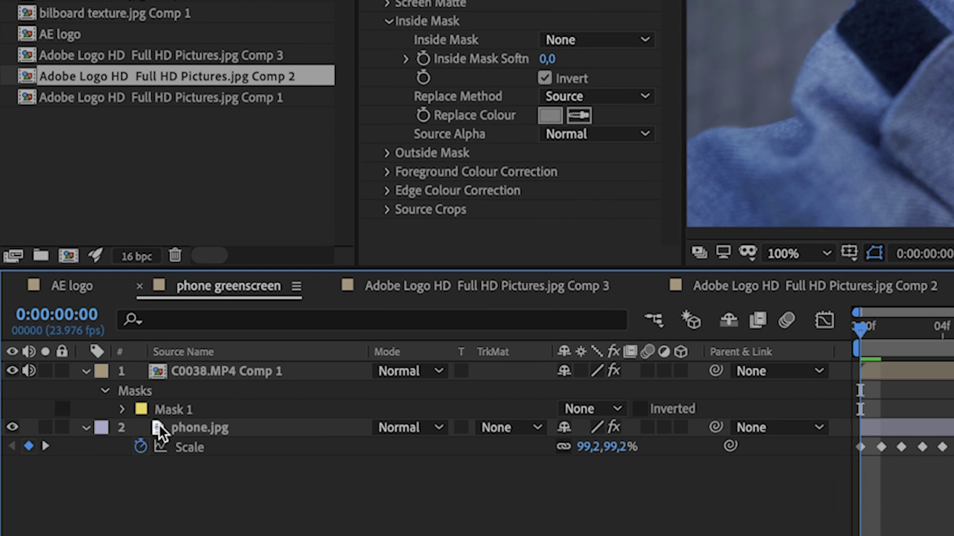
right_click(123, 436)
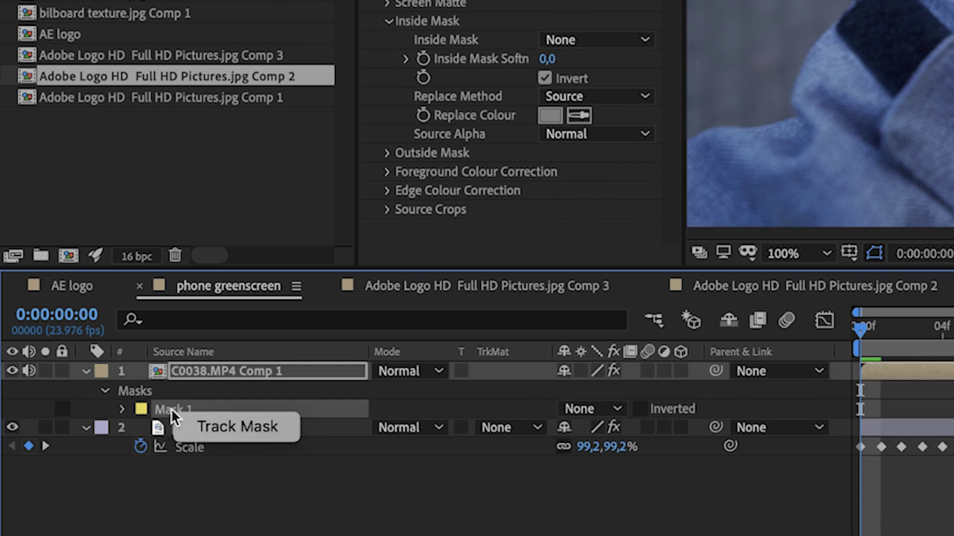
click(225, 425)
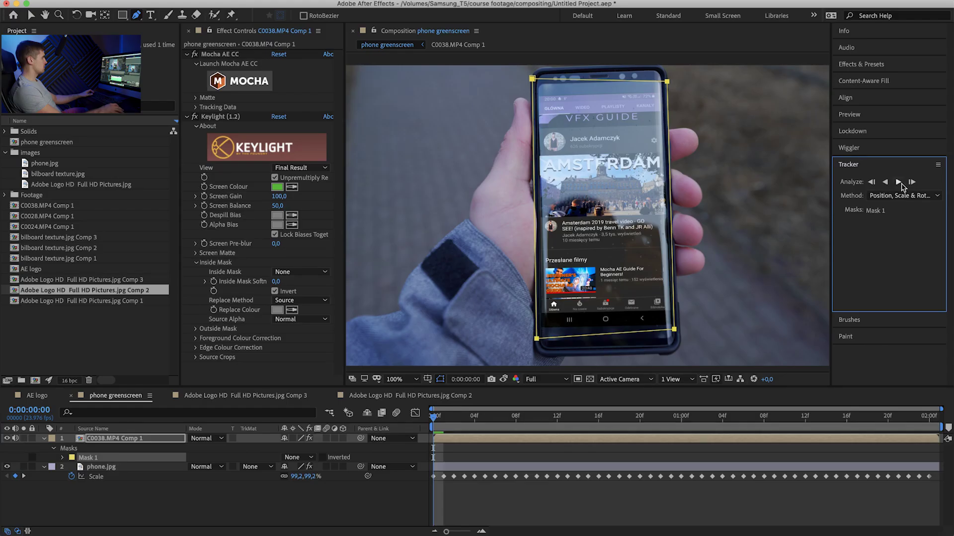
click(898, 182)
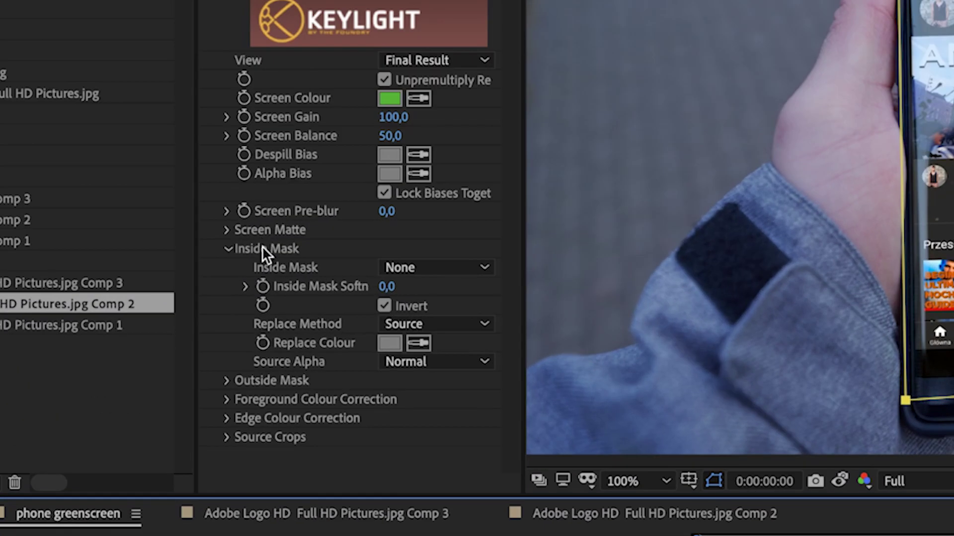
Set Keylight's Inside Mask to Mask 1 with Invert enabled and preview the protected grass through the clip
click(213, 261)
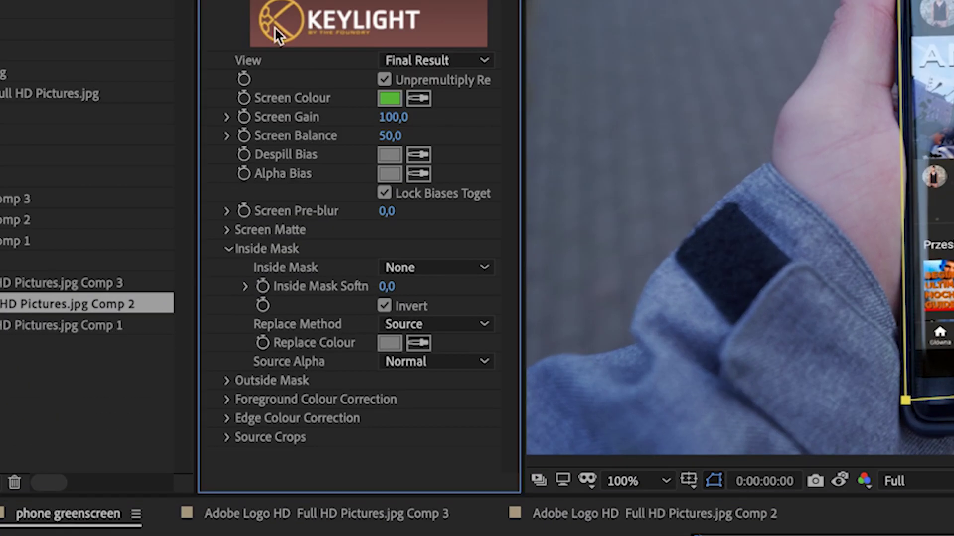
click(432, 267)
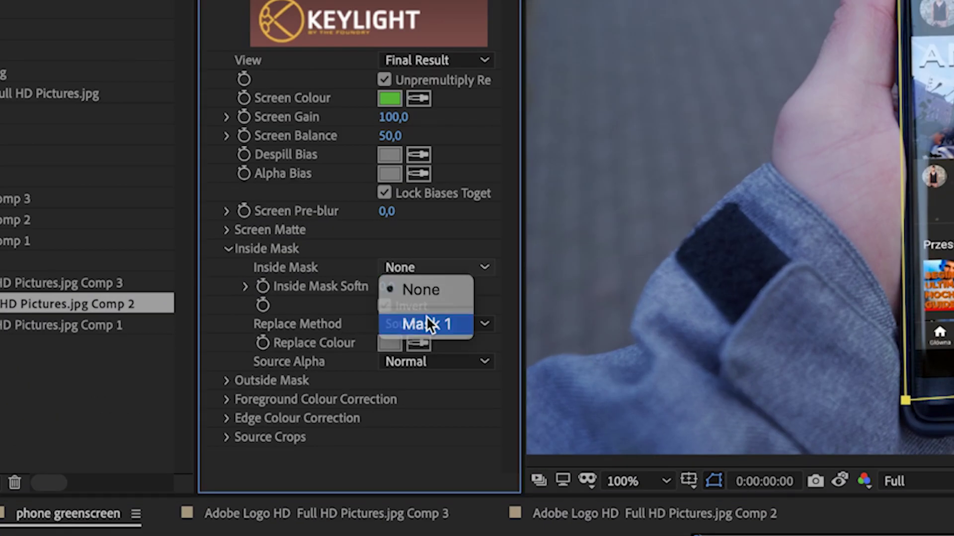
click(425, 318)
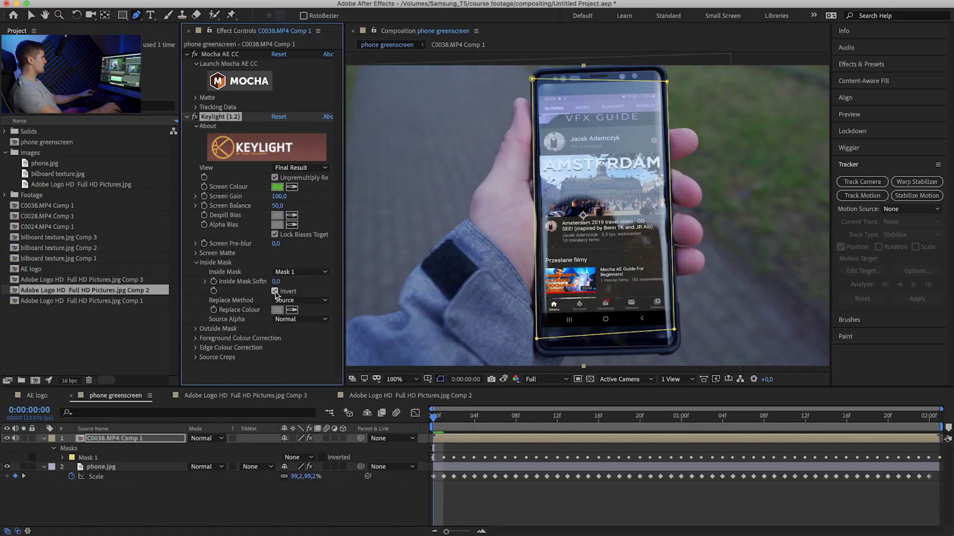
click(386, 306)
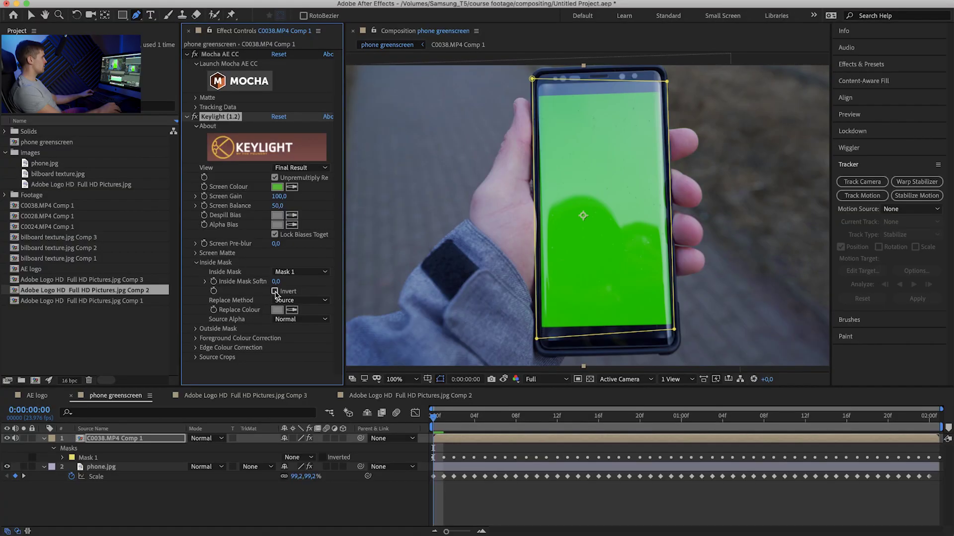
click(385, 306)
click(509, 484)
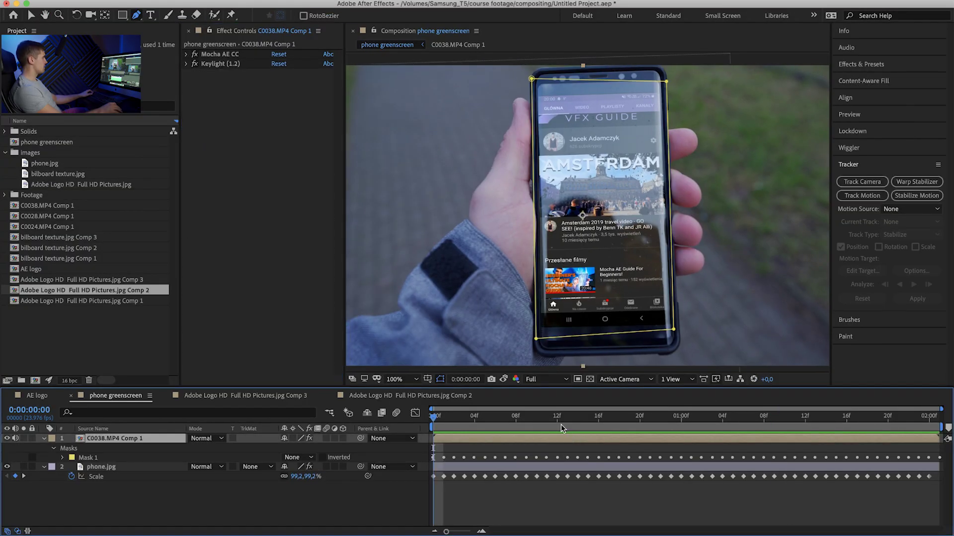
click(565, 516)
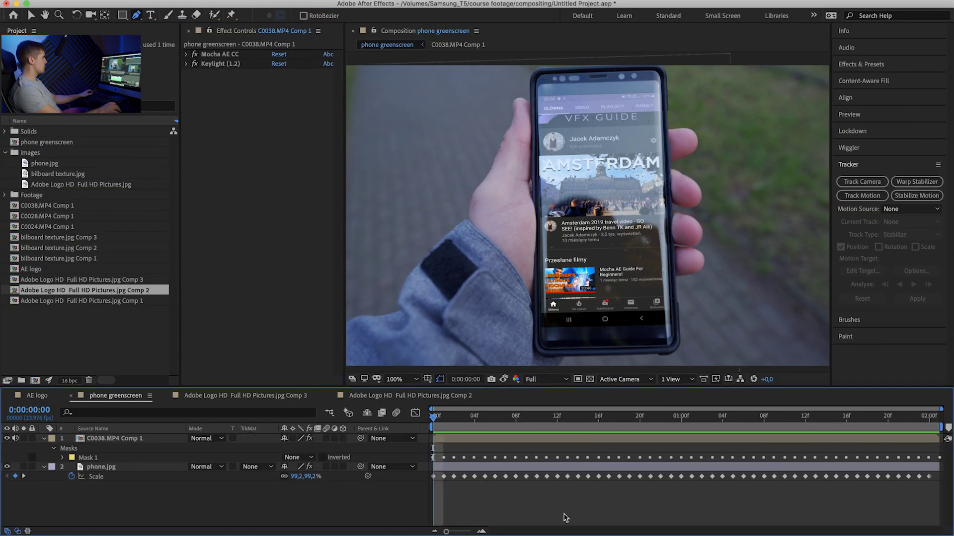
Apply Gaussian Blur to phone.jpg with Blurriness 2.4 and Repeat Edge Pixels enabled, checking its sharpness against the footage
scroll(464, 218, up, 4)
drag(265, 407, 569, 379)
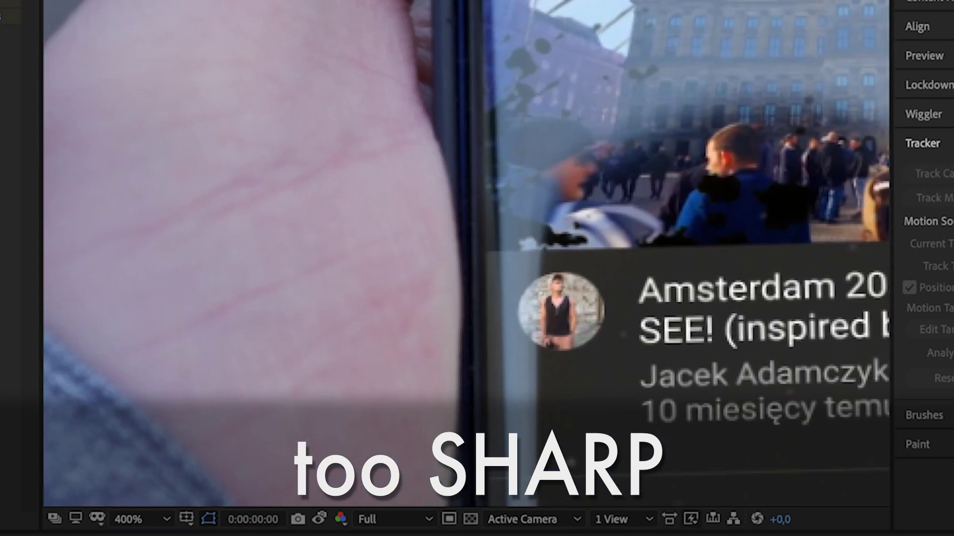
key(ctrl+space)
text(gau)
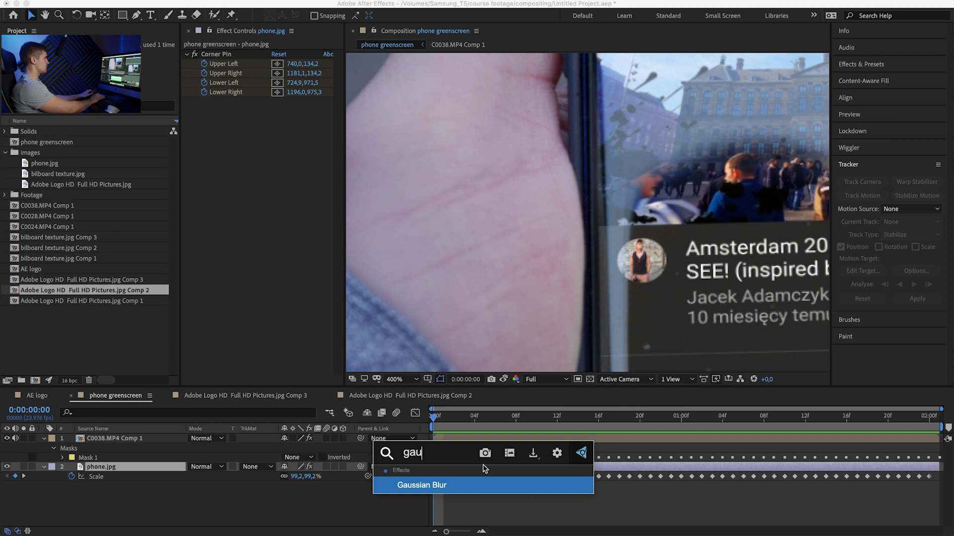
key(Return)
drag(275, 111, 288, 112)
drag(537, 139, 411, 214)
key(slash)
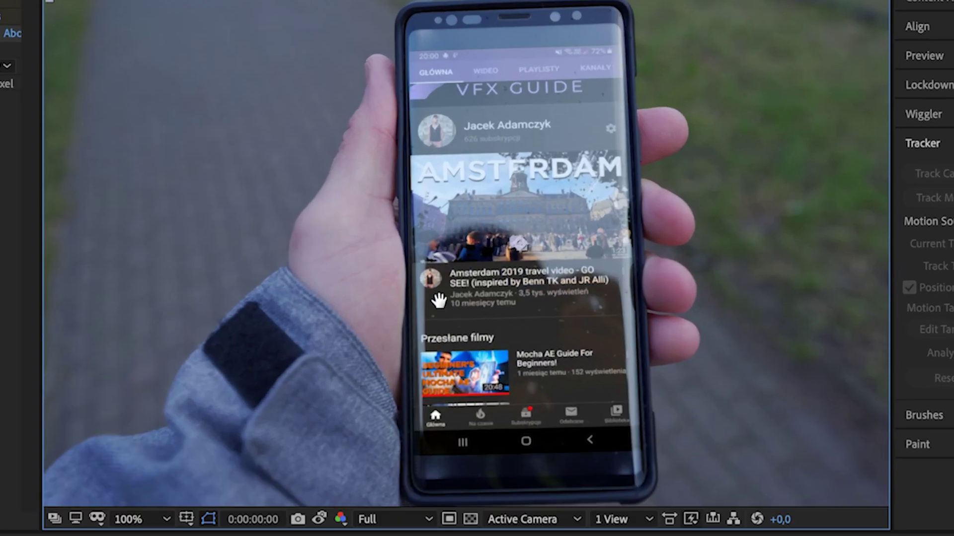
key(period)
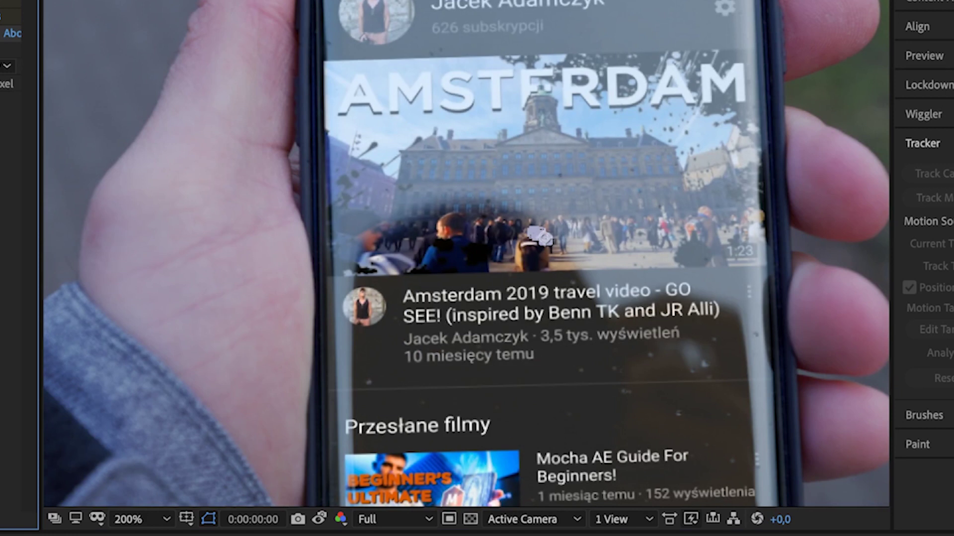
key(comma)
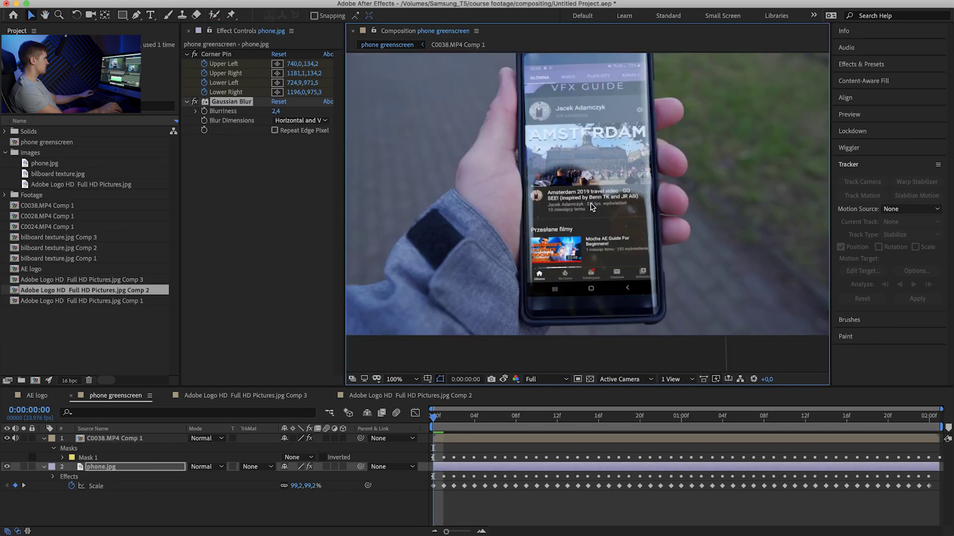
Apply Tint to phone.jpg with Amount to Tint at 29% to desaturate the screen image
click(564, 268)
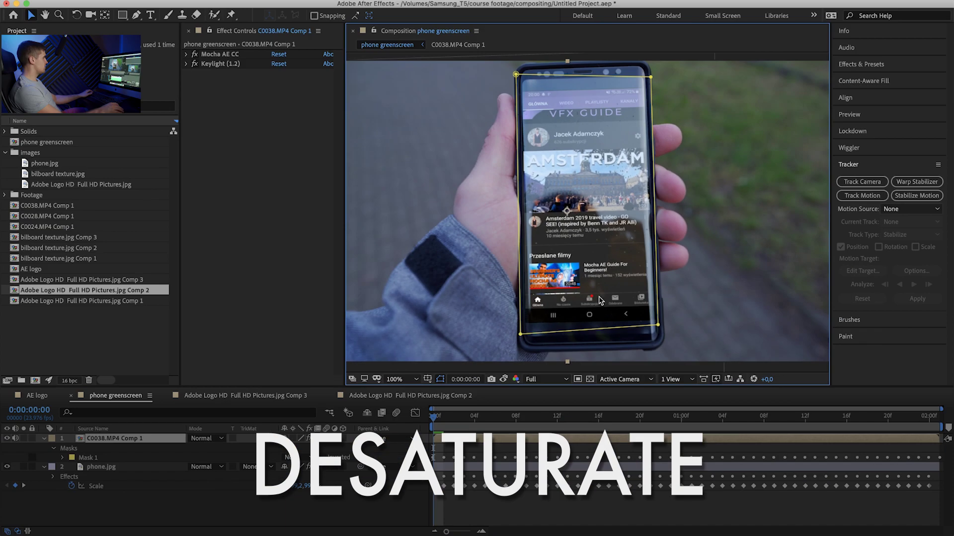
key(ctrl+space)
click(515, 471)
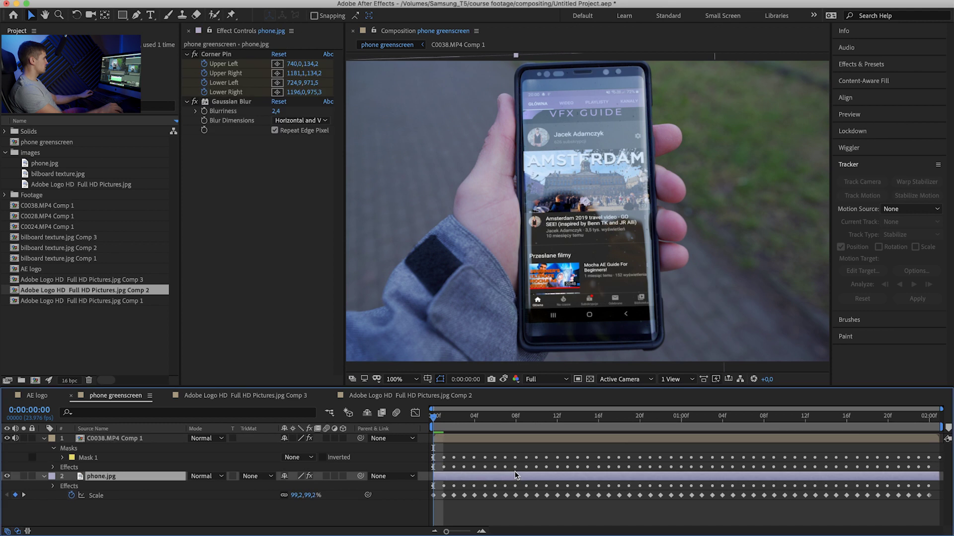
key(ctrl+space)
text(tint)
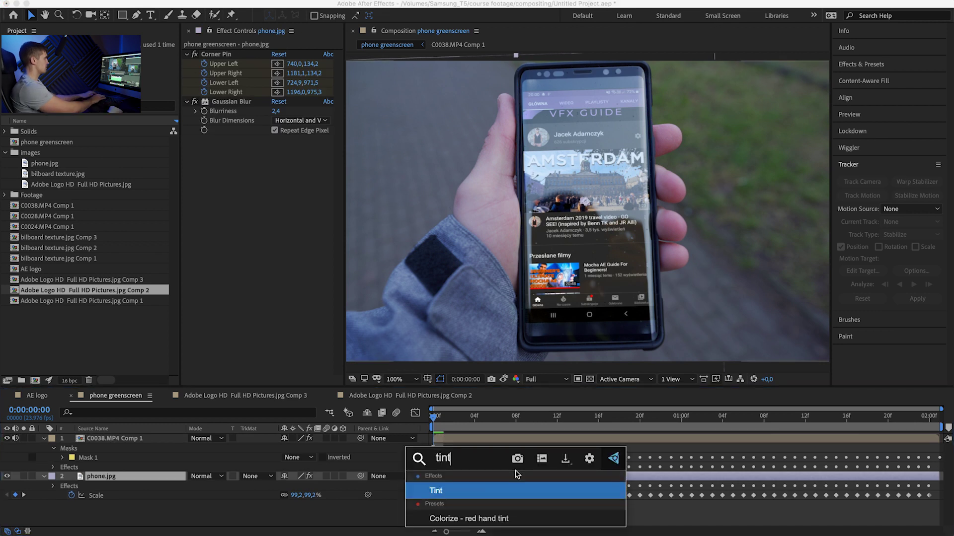
key(Return)
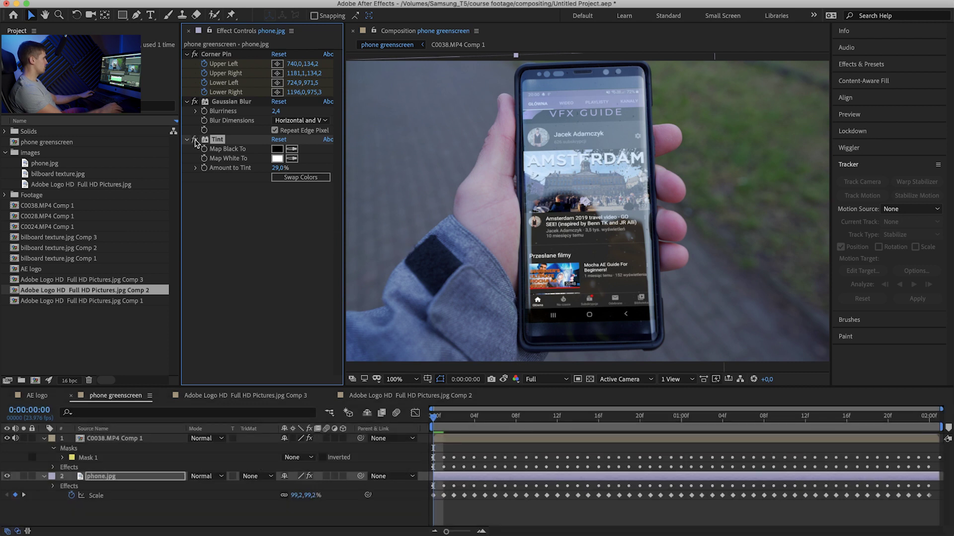
Add an adjustment layer above the footage with a 100% black-and-white Tint for judging brightness
right_click(287, 517)
mouse_move(306, 522)
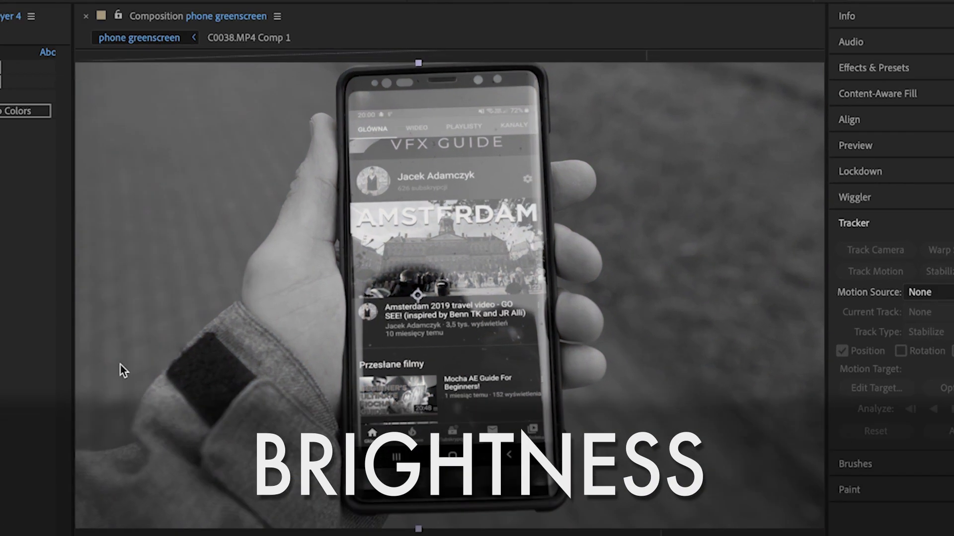
scroll(302, 285, down, 1)
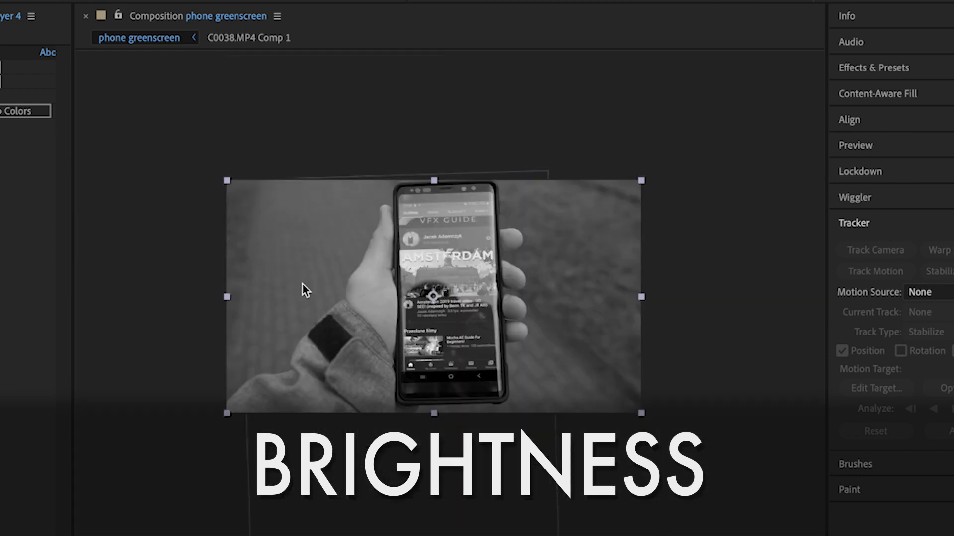
scroll(303, 285, up, 1)
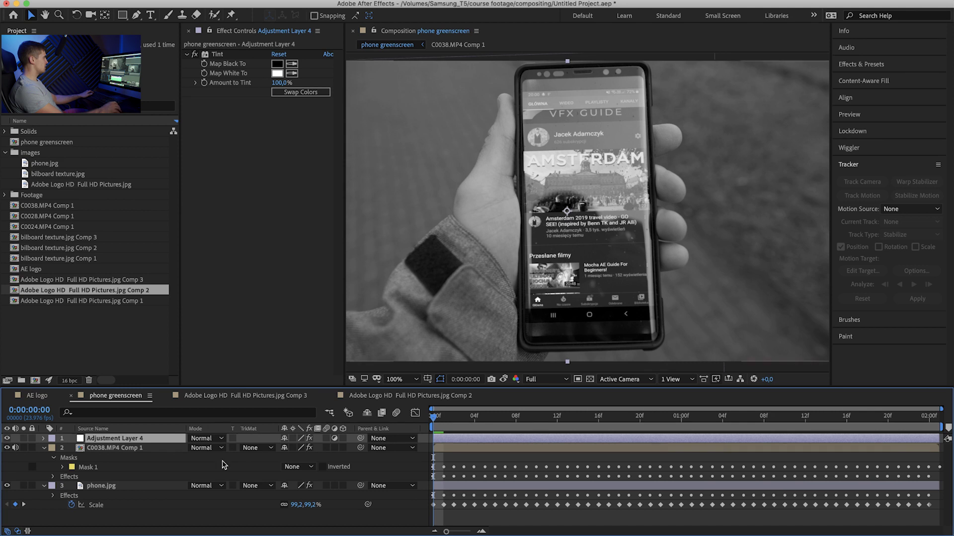
Apply Levels to phone.jpg, lower Output White to 25186.4, hide the adjustment layer and compare with Levels off and on
click(130, 487)
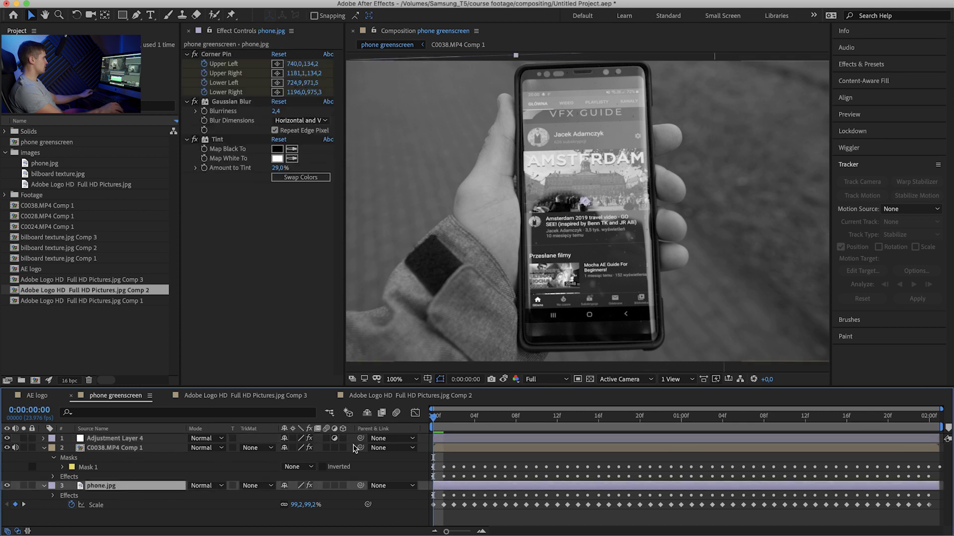
key(ctrl+space)
text(lev)
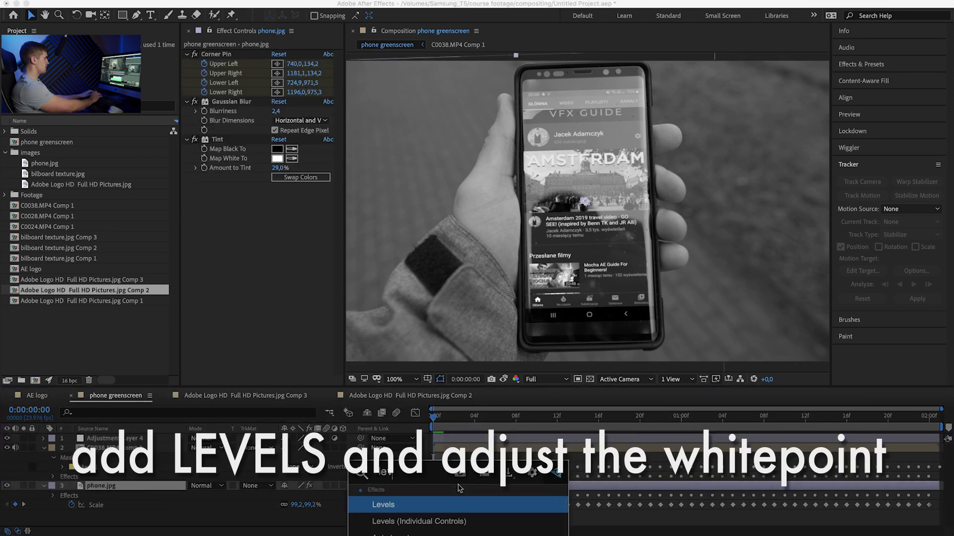
key(Return)
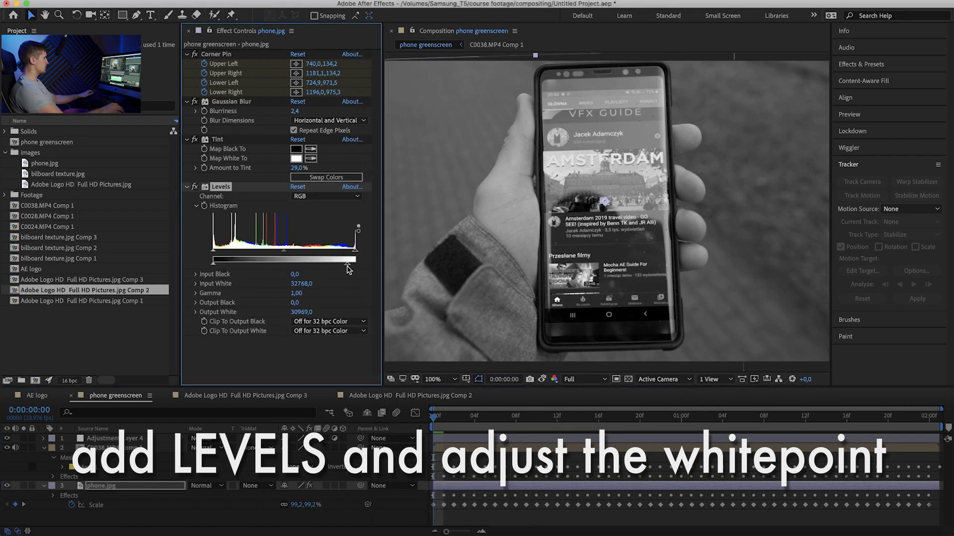
drag(341, 269, 322, 269)
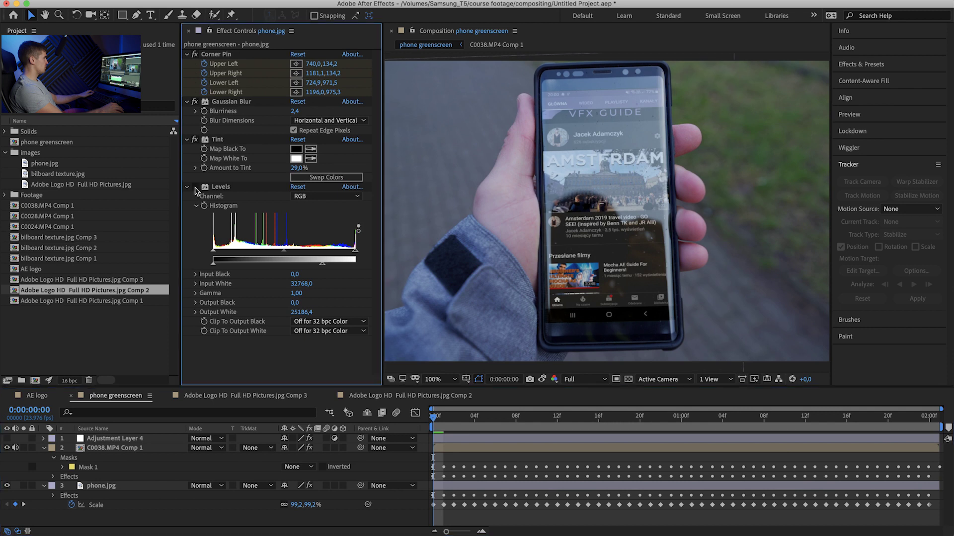
click(195, 187)
click(195, 187)
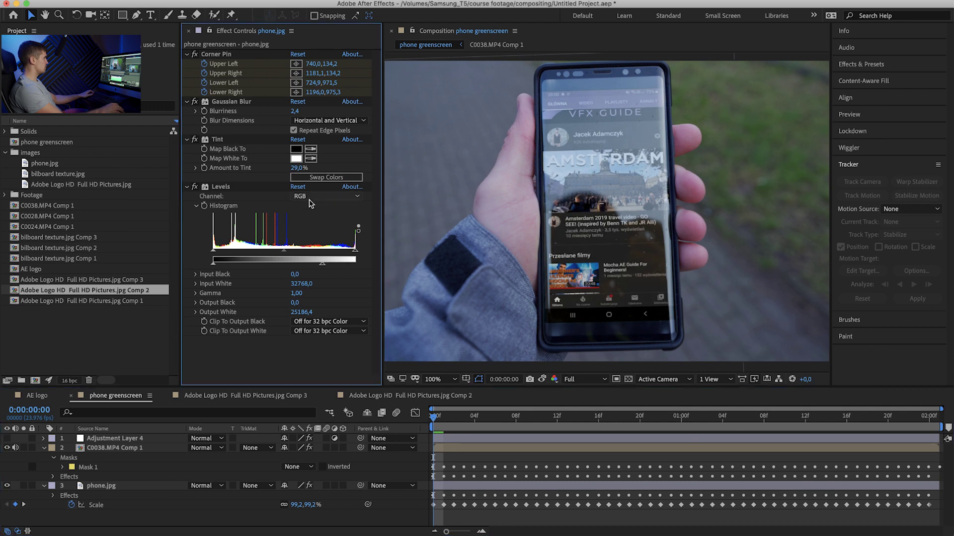
Apply the Tritone effect to phone.jpg for colour matching
click(516, 458)
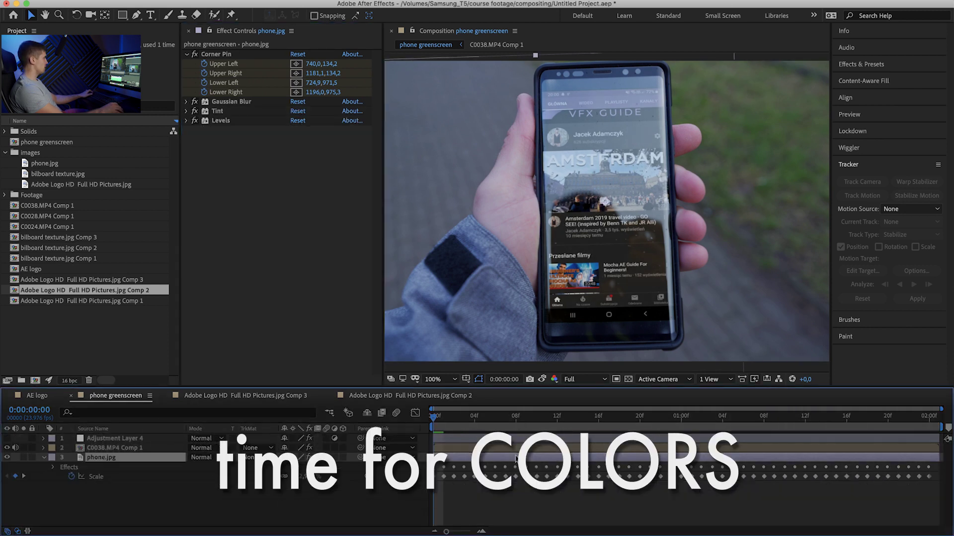
key(ctrl+space)
text(tri)
key(Return)
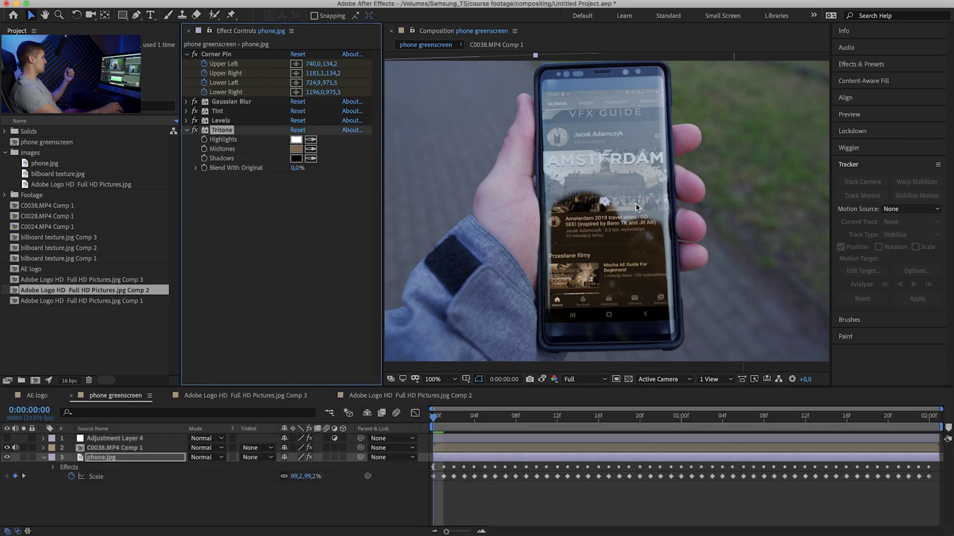
Replace the Tint on Adjustment Layer 4 with a Gaussian Blur of Blurriness 92.3 to blend the pixels
click(128, 440)
click(220, 55)
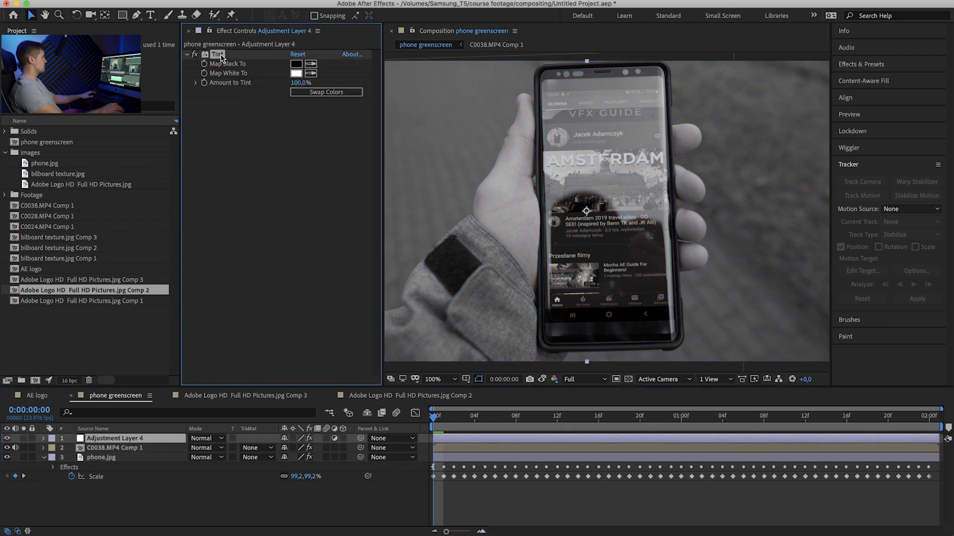
key(Delete)
key(ctrl+space)
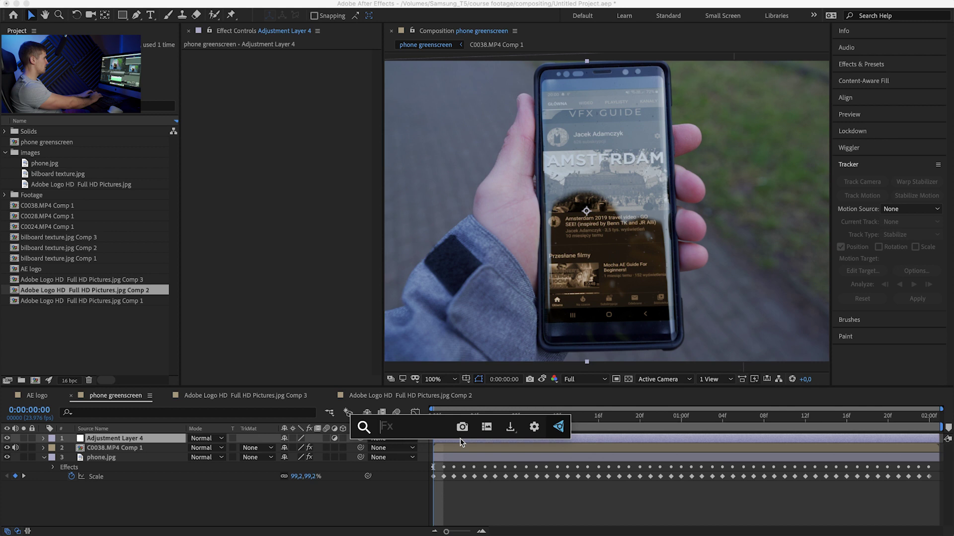
text(gaus)
key(Return)
click(294, 83)
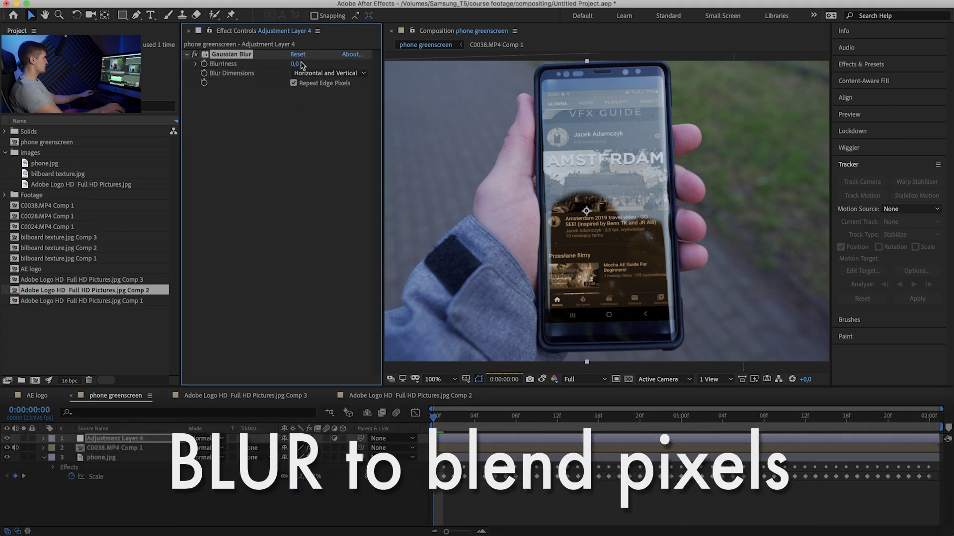
drag(295, 63, 721, 76)
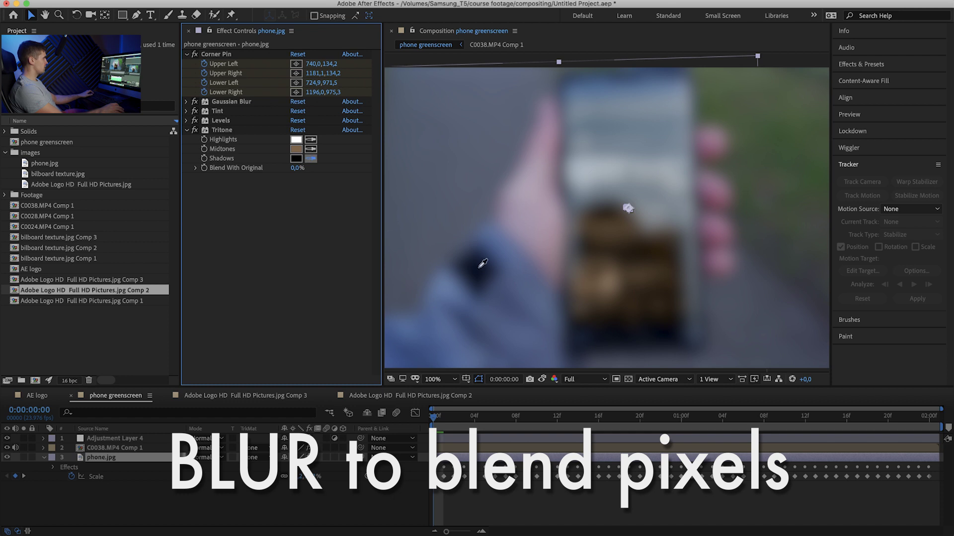
Sample phone.jpg's Tritone colours from the blurred footage: shadows from the dark sleeve patch, highlights from the hand, midtones from the jacket
click(480, 264)
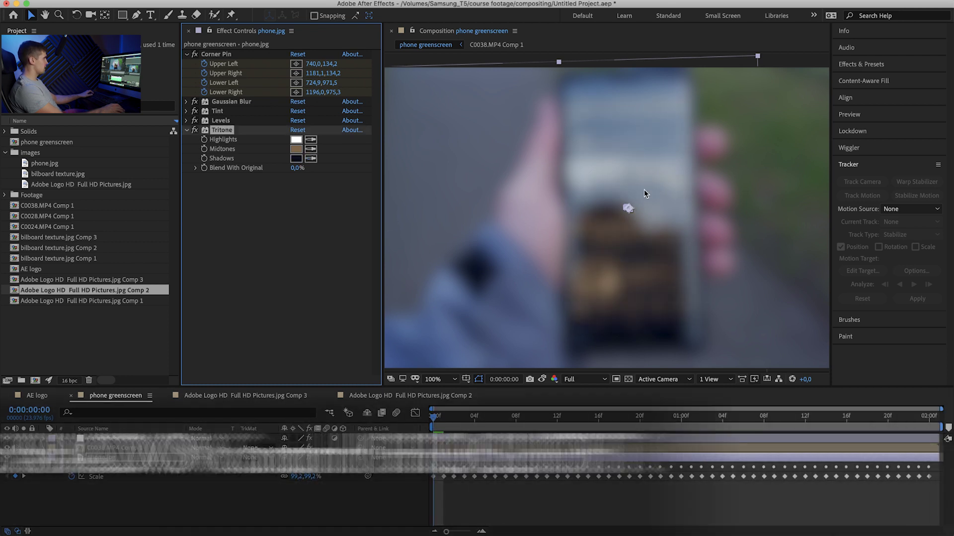
key(h)
key(v)
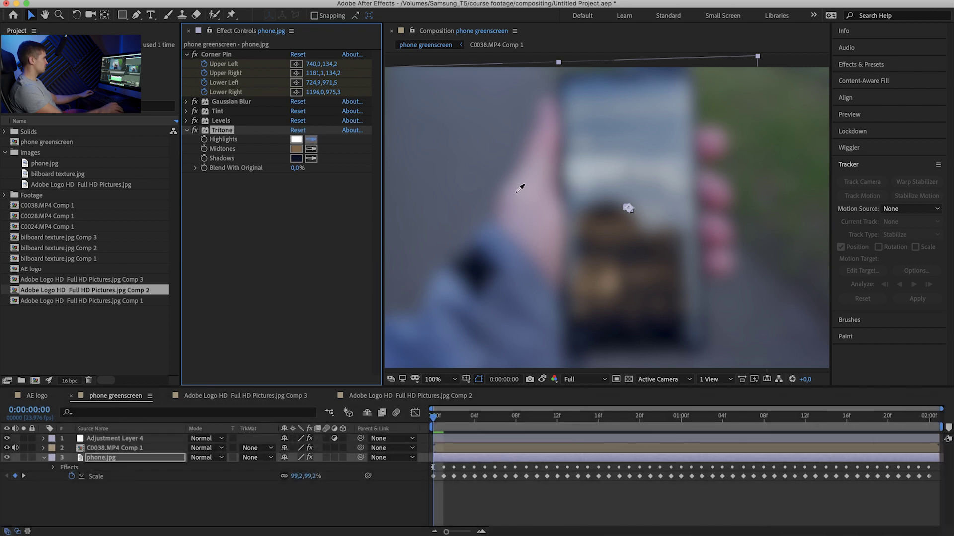
click(517, 191)
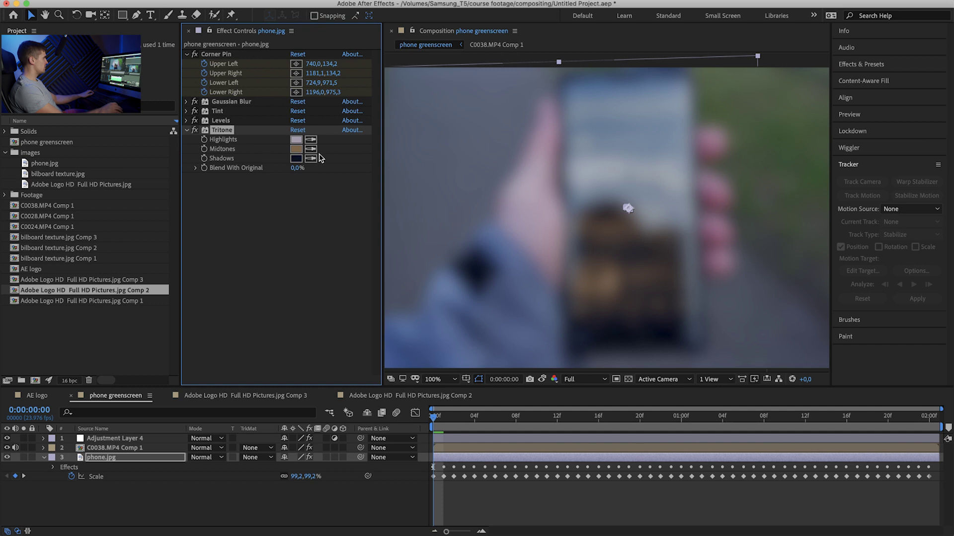
click(544, 301)
Delete Adjustment Layer 4 and set Tritone's Blend With Original to 75% on phone.jpg
click(115, 439)
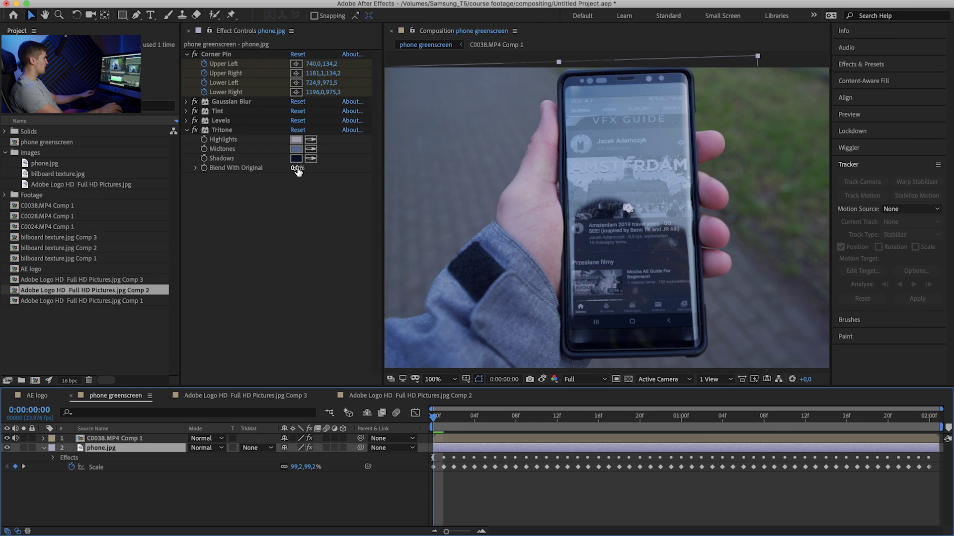
drag(298, 168, 498, 163)
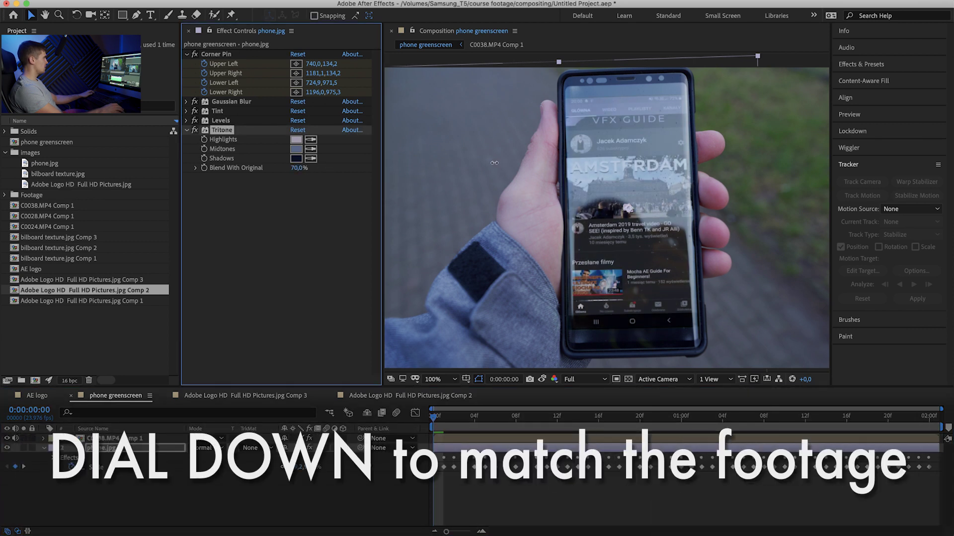
drag(493, 162, 496, 162)
Apply the Noise effect to phone.jpg and set Amount of Noise to 4%
click(505, 448)
key(ctrl+space)
text(no)
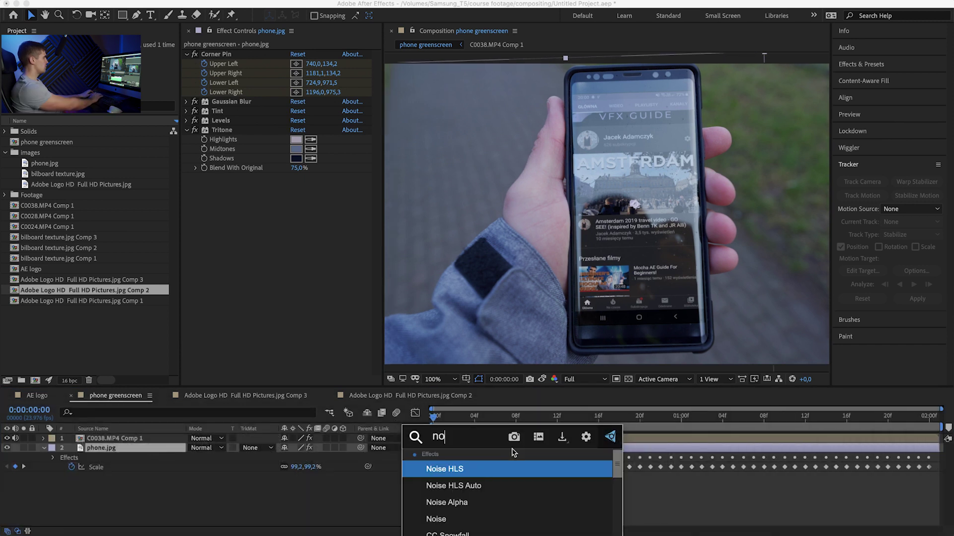
text(i)
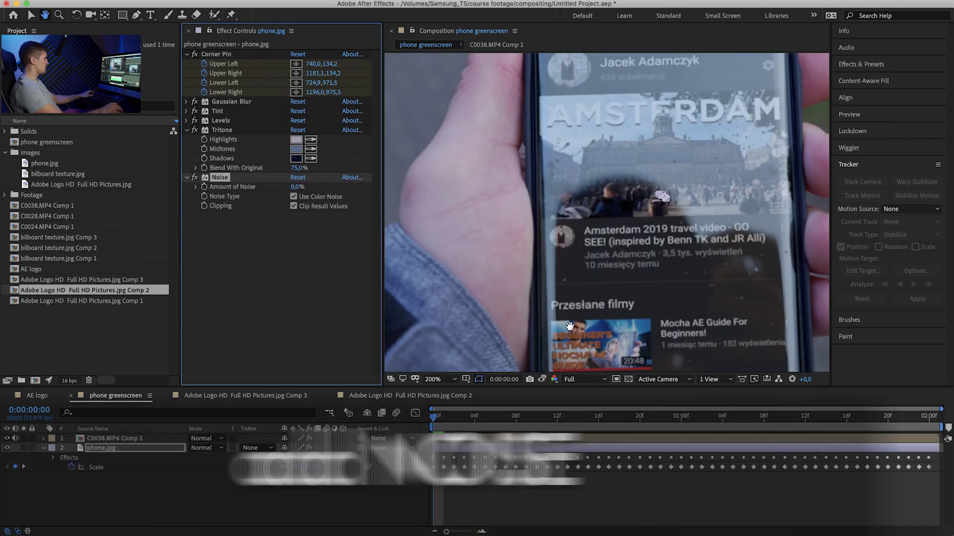
drag(568, 323, 554, 178)
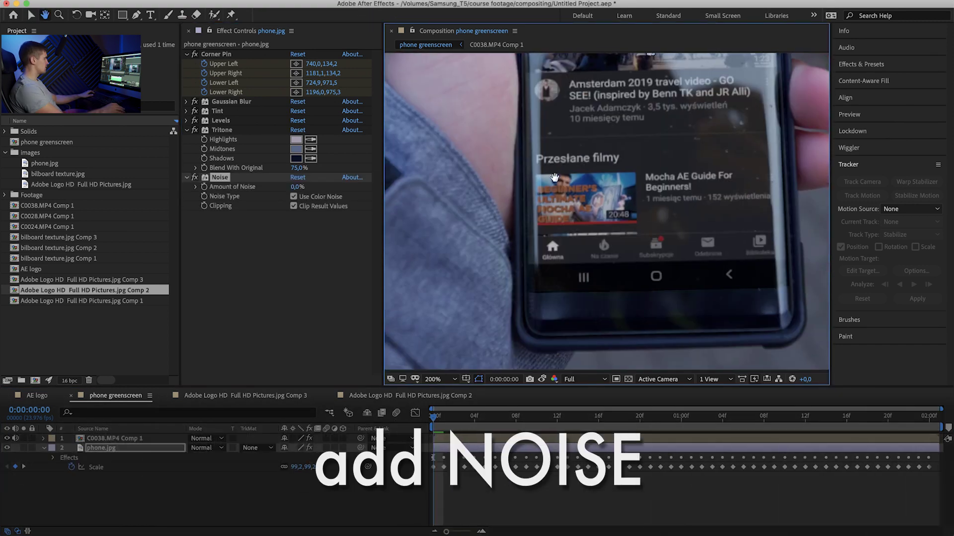
scroll(555, 268, up, 1)
drag(301, 183, 300, 187)
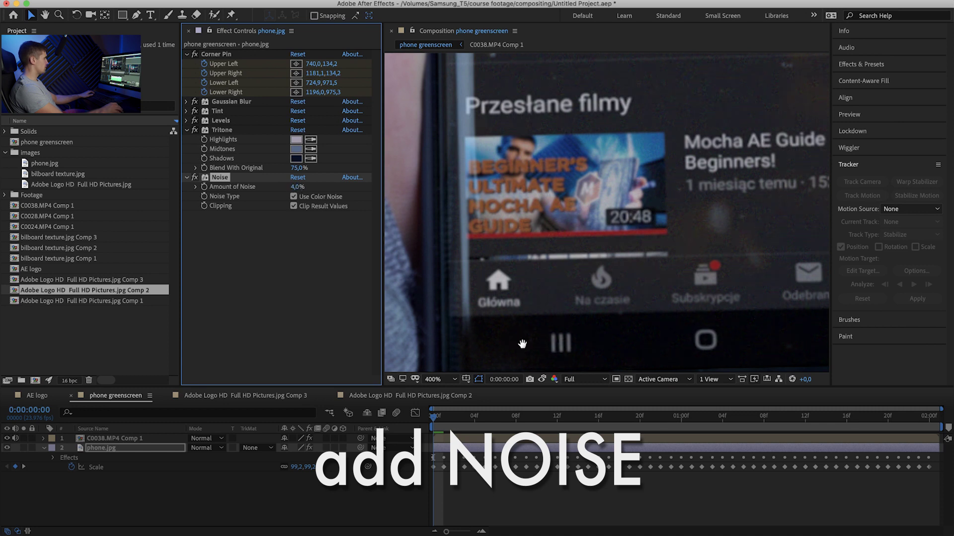
drag(616, 419, 661, 423)
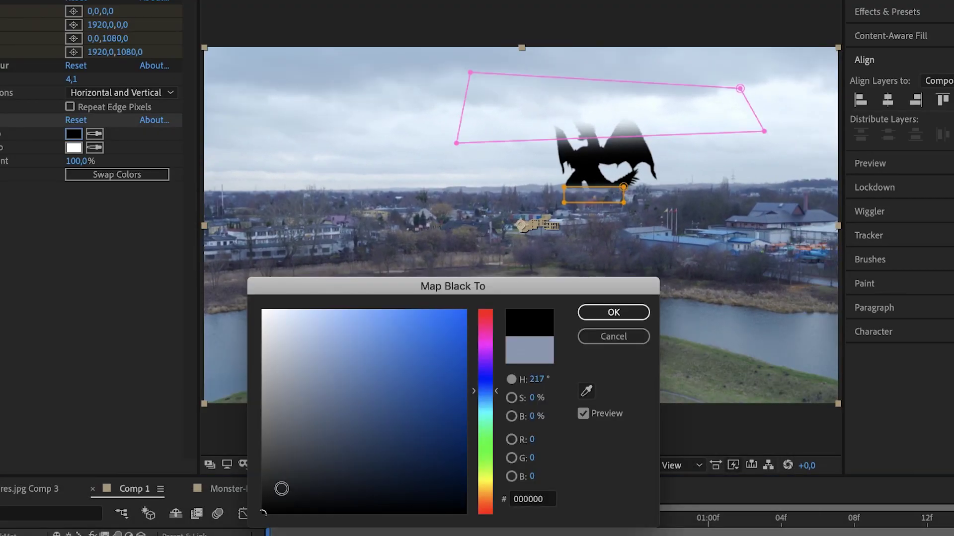
Set the Tint effect on the winged creature to map black to the hazy blue 879FC4
drag(263, 512, 323, 355)
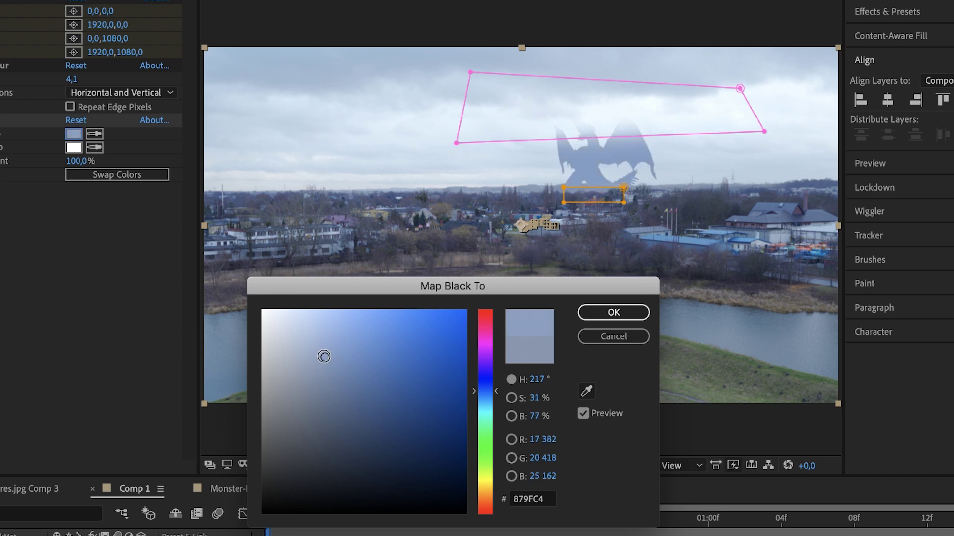
click(631, 312)
key(space)
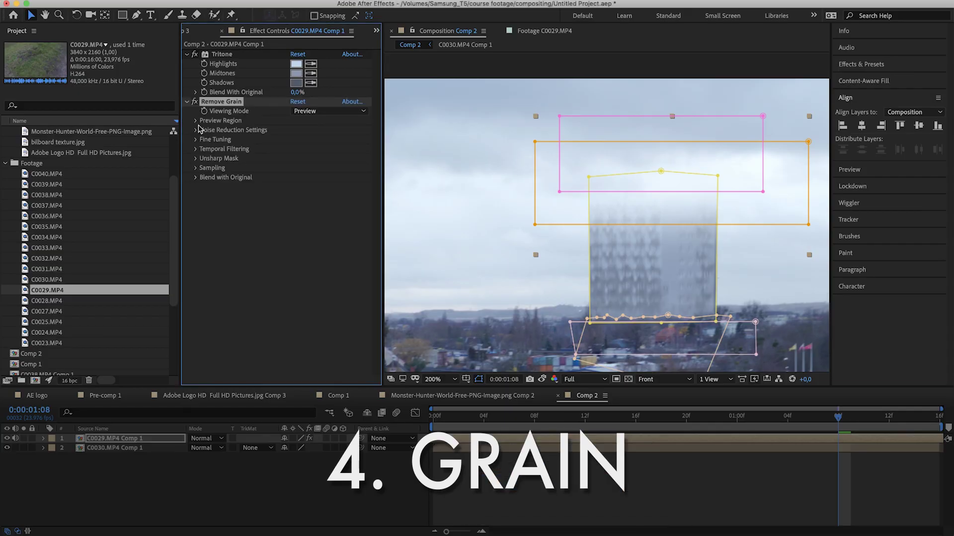
Set Remove Grain's Viewing Mode to Final Output on C0029.MP4 Comp 1 and reveal its Noise Reduction Settings
click(332, 158)
click(196, 130)
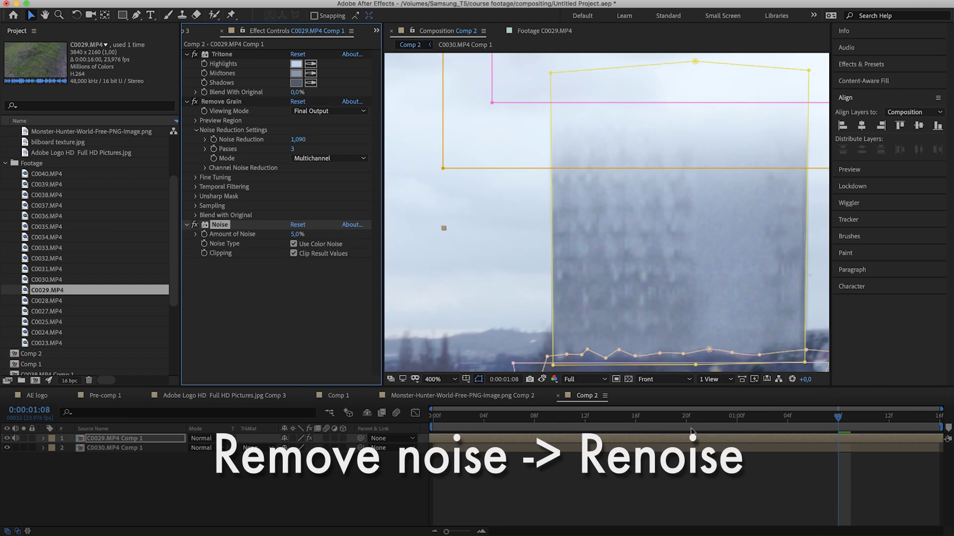
click(221, 101)
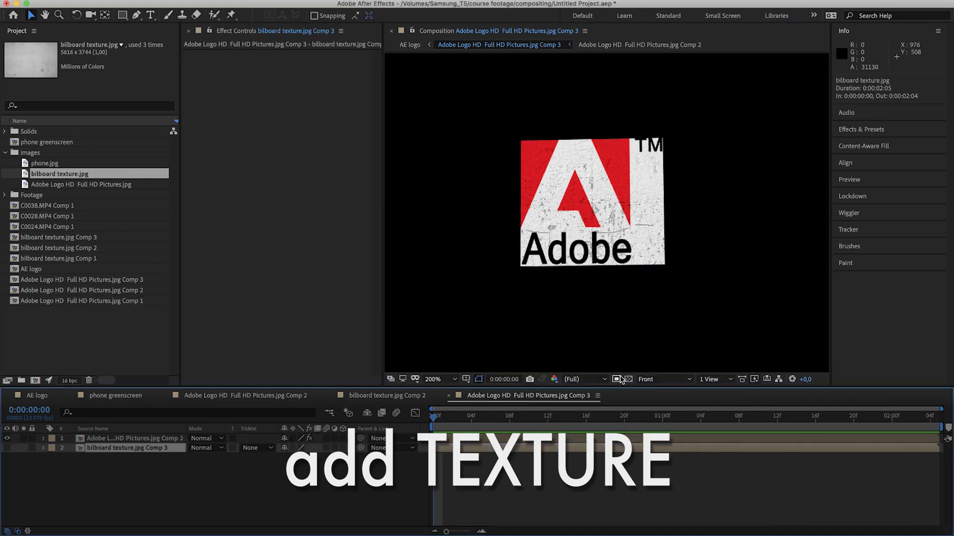
key(period)
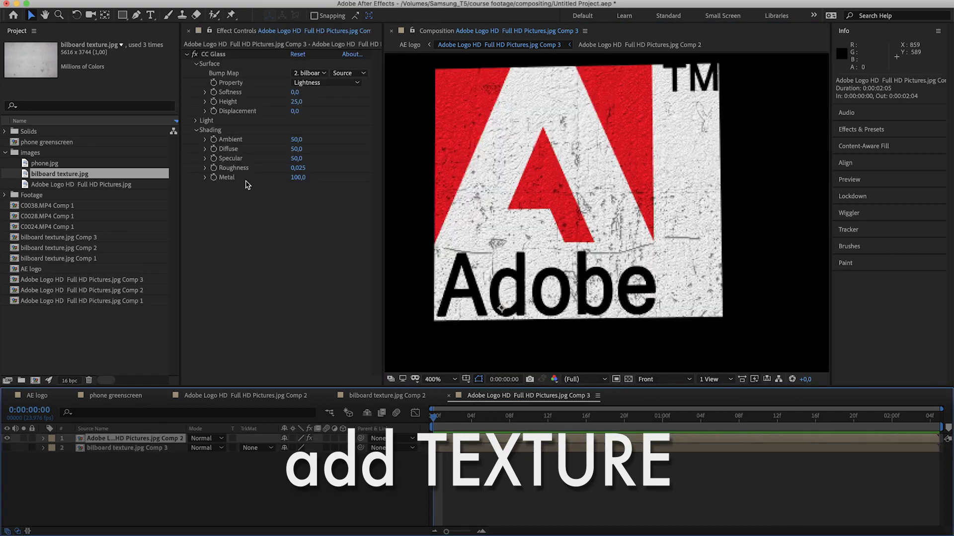